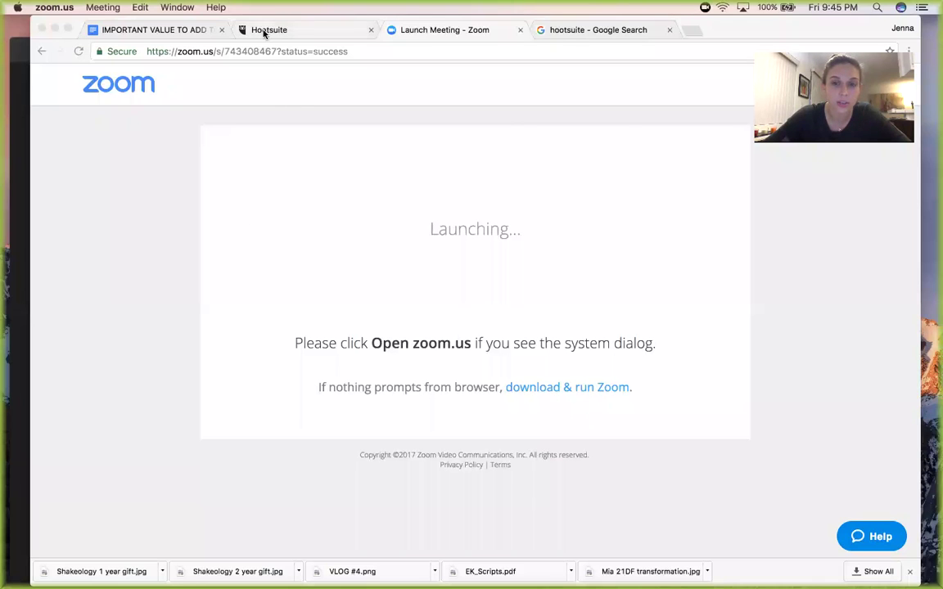
Step: Switch to the 'hootsuite' Google search results tab
click(660, 36)
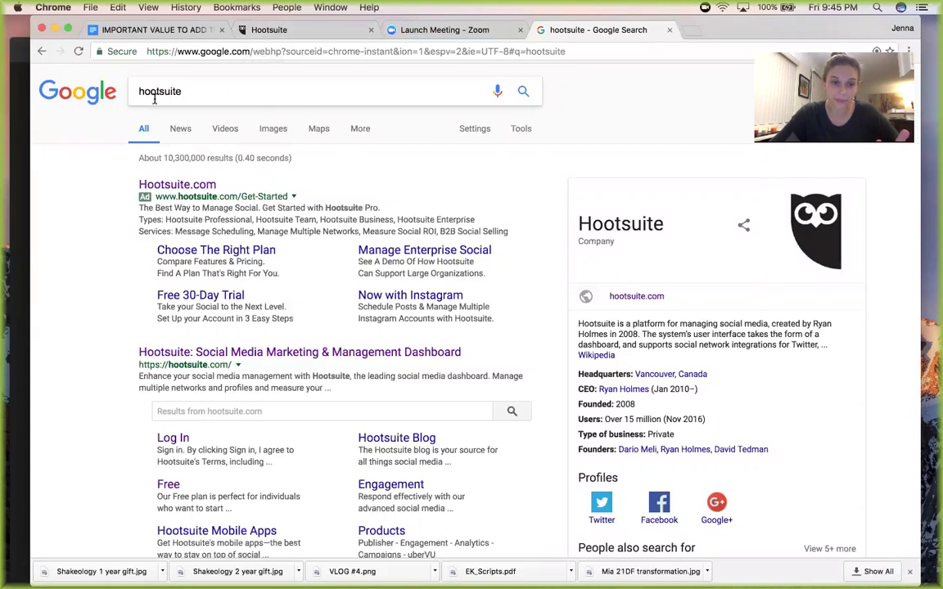
Step: Open Hootsuite.com and start the Free plan from the footer's Plans section
click(175, 188)
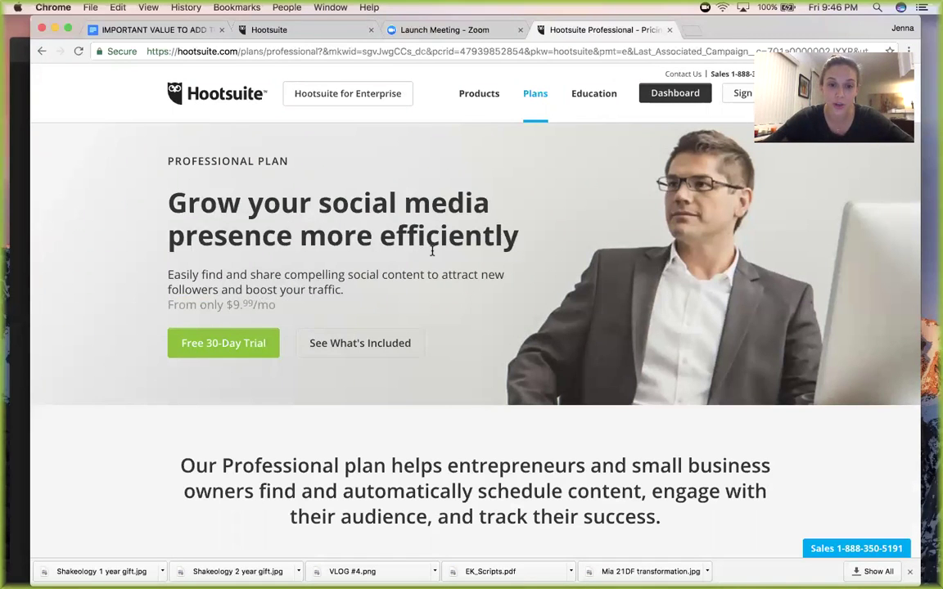
scroll(432, 250, down, 15)
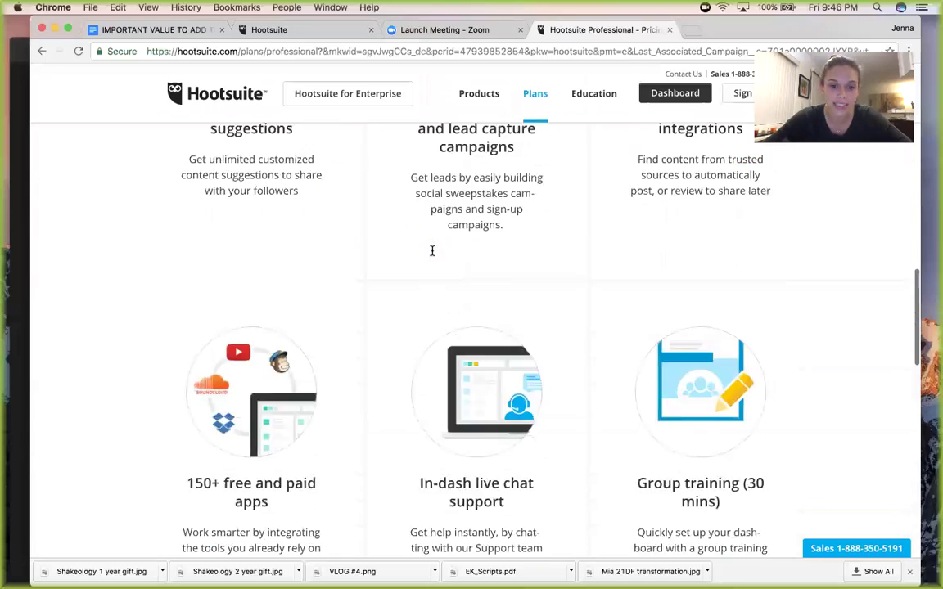
scroll(432, 250, down, 10)
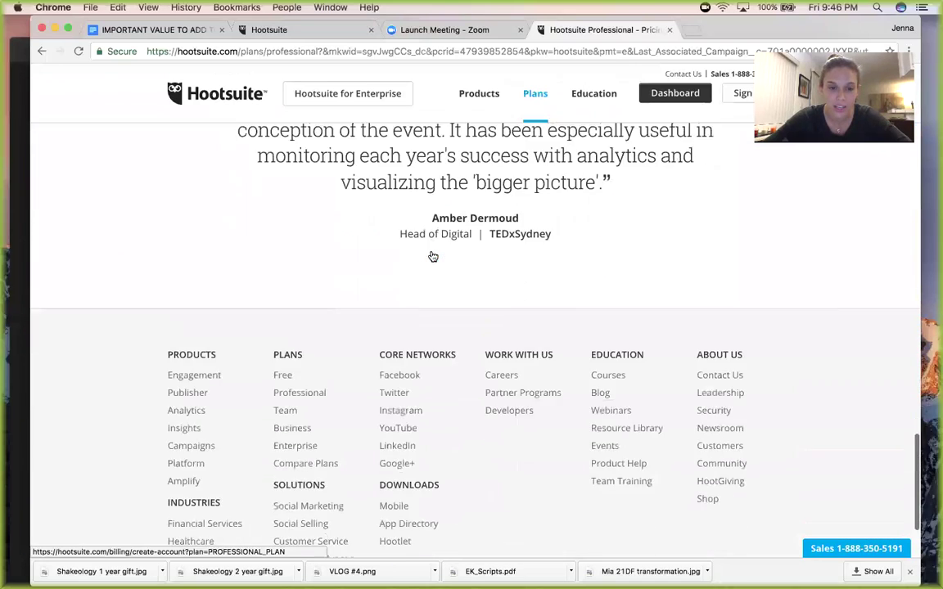
scroll(432, 254, down, 3)
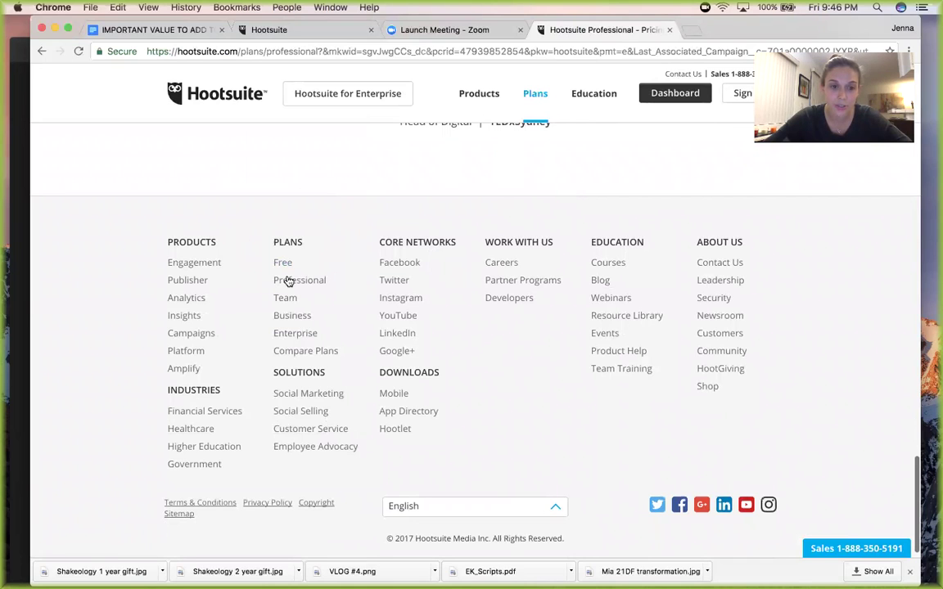
click(283, 268)
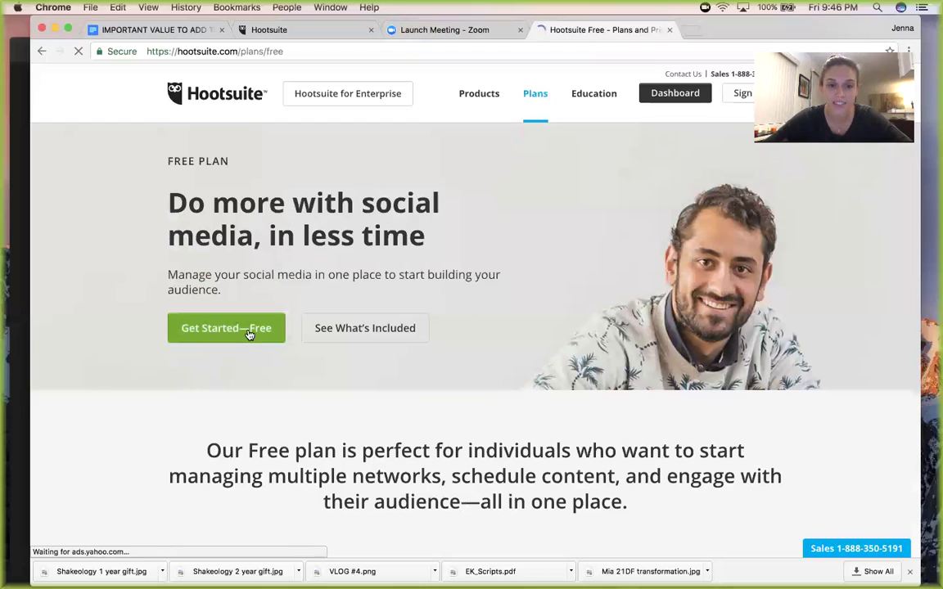
click(249, 334)
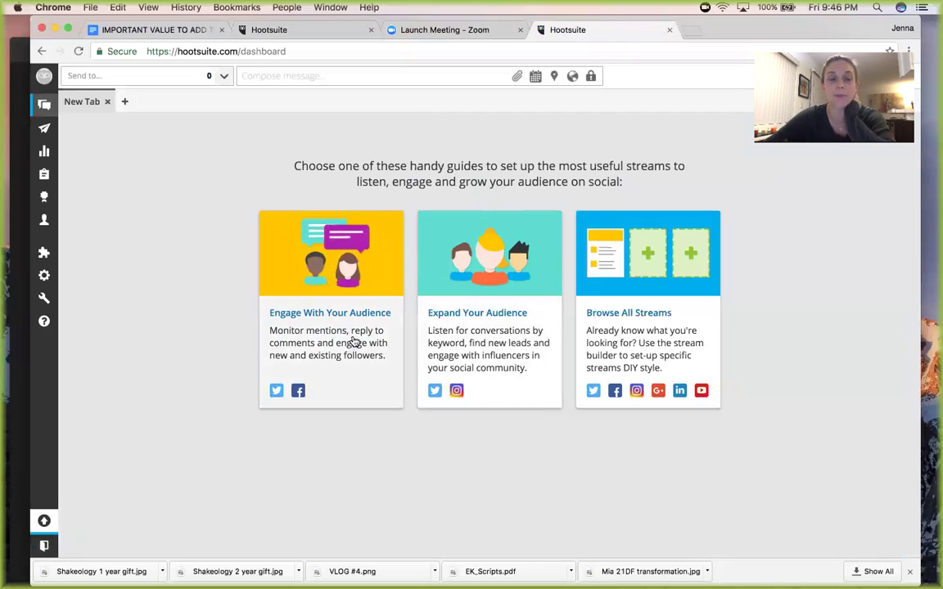
Step: Open Publisher's scheduled 6:30am posts, reload it, and bring up the Send to profile picker
mouse_move(87, 133)
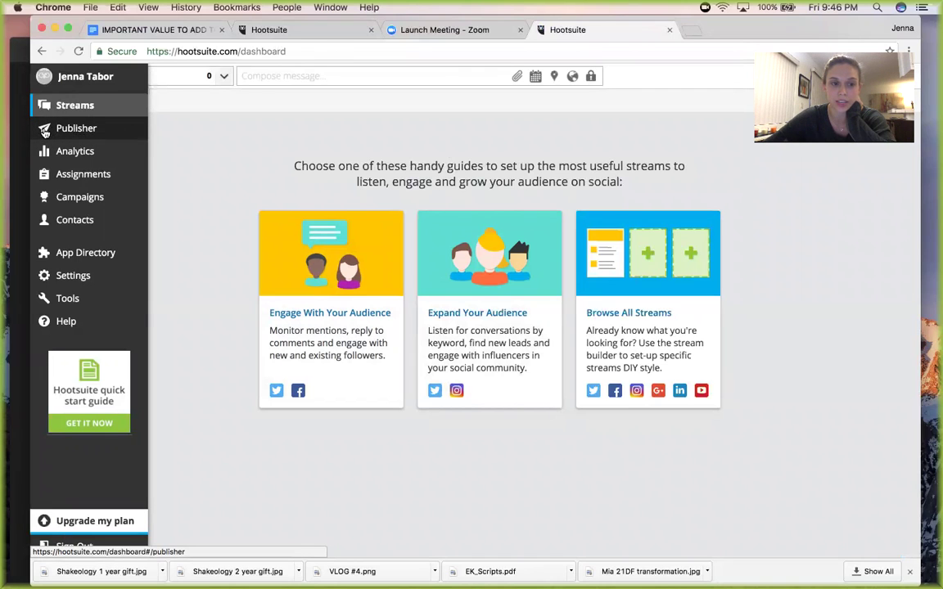
click(45, 133)
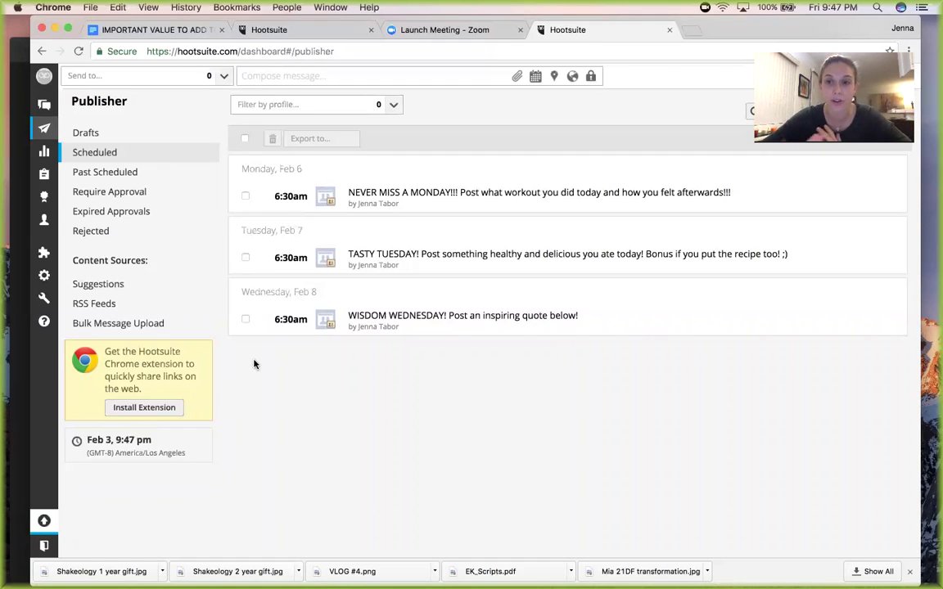
key(super+r)
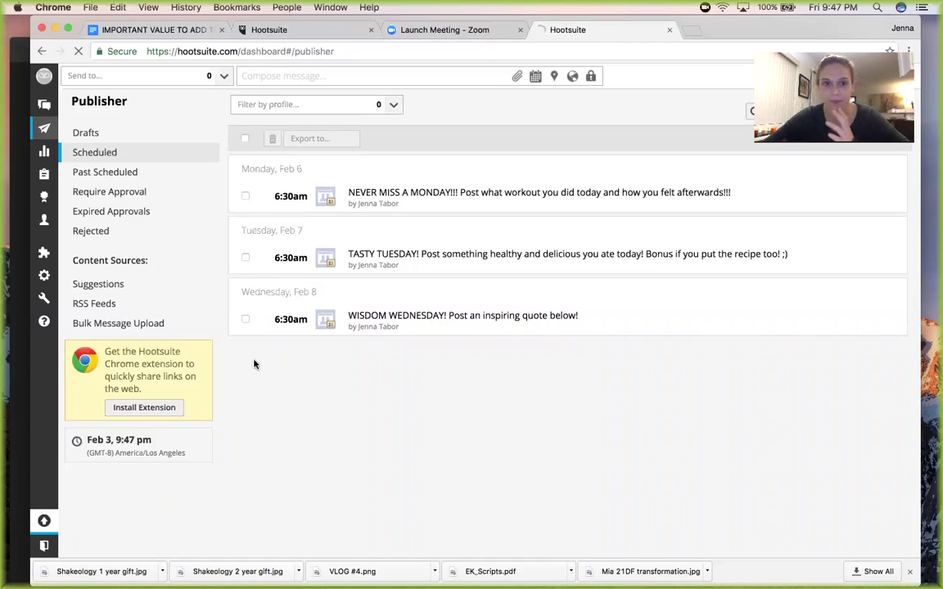
click(139, 76)
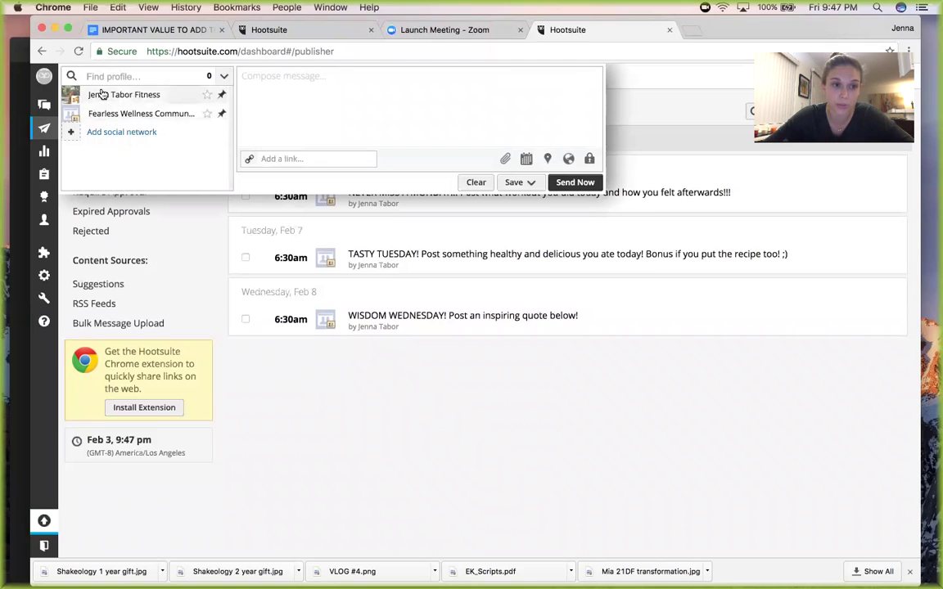
Step: Add Facebook as a social network, signing in with the account password after a retry
click(100, 134)
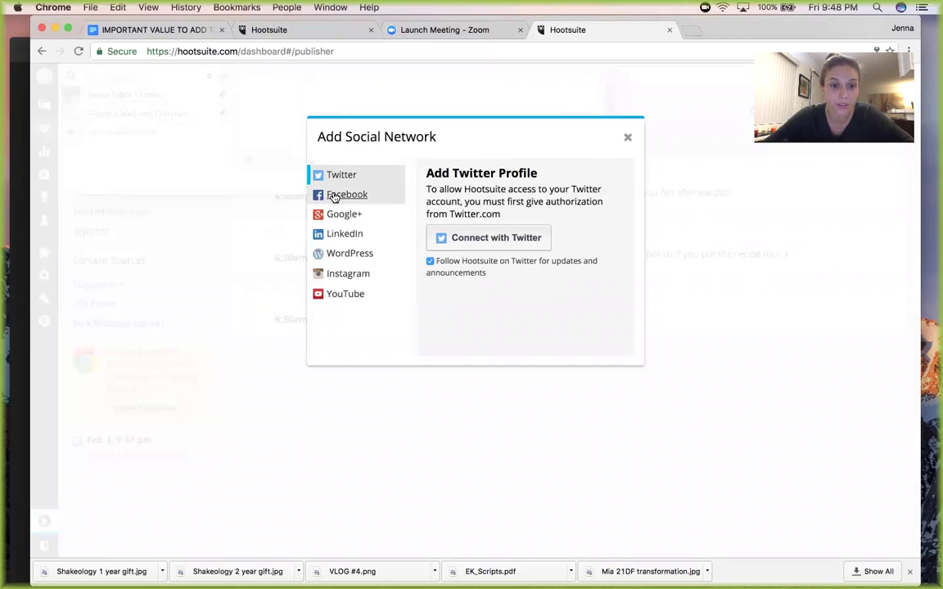
click(334, 197)
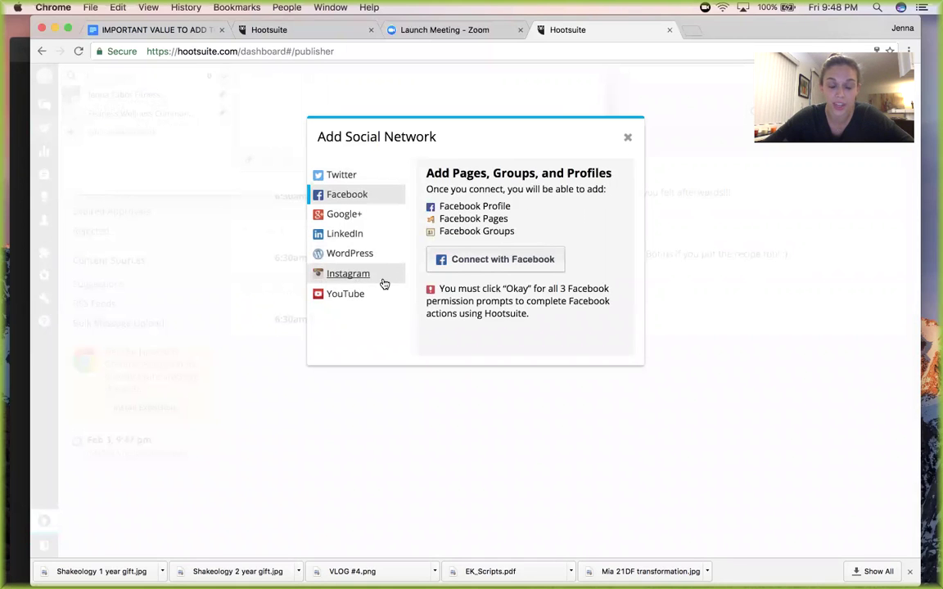
click(480, 261)
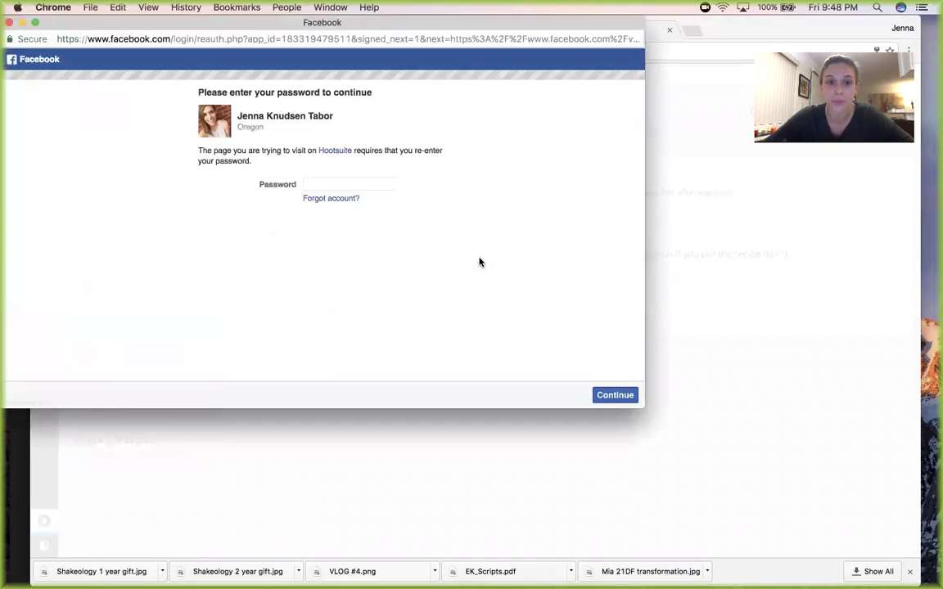
click(375, 182)
text(••)
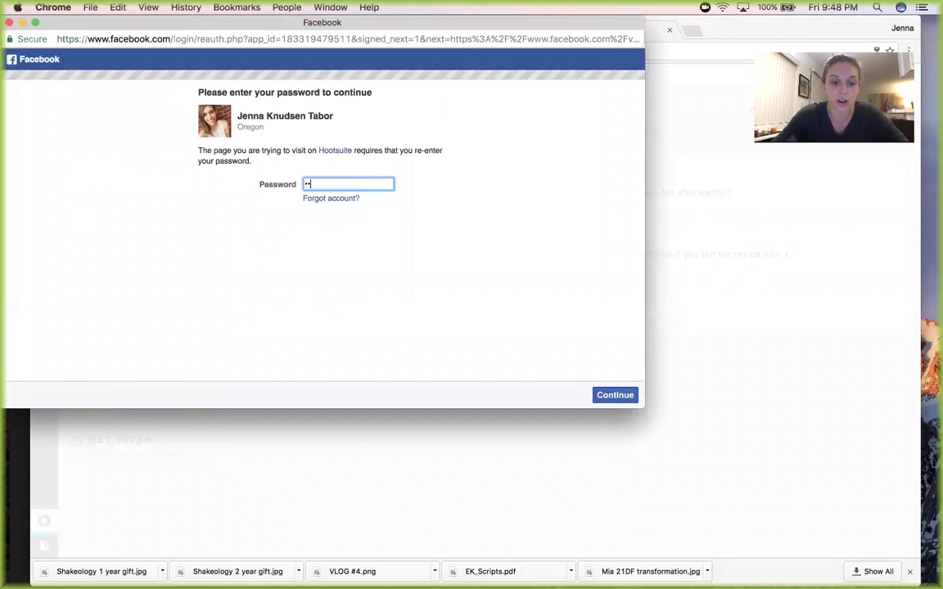
key(Return)
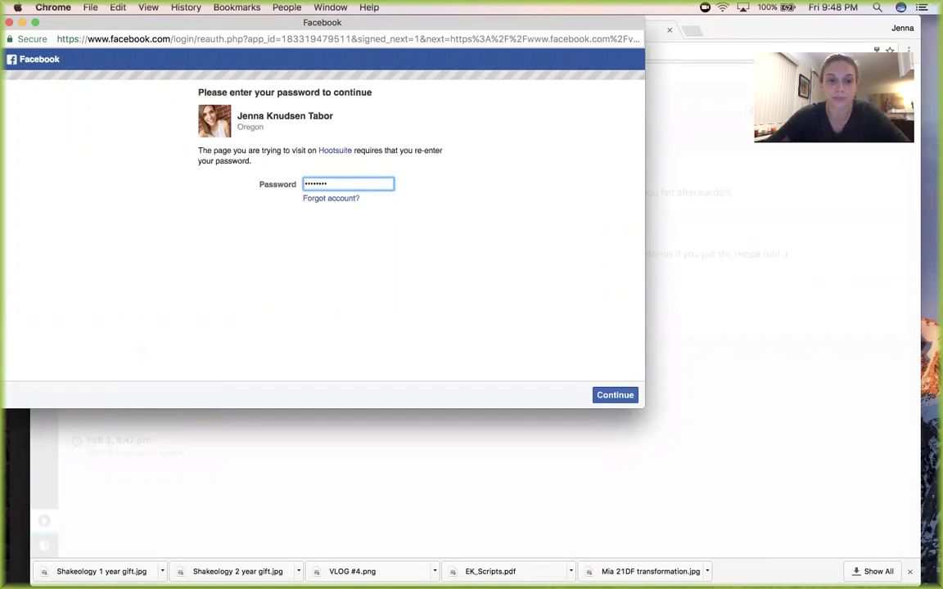
click(353, 220)
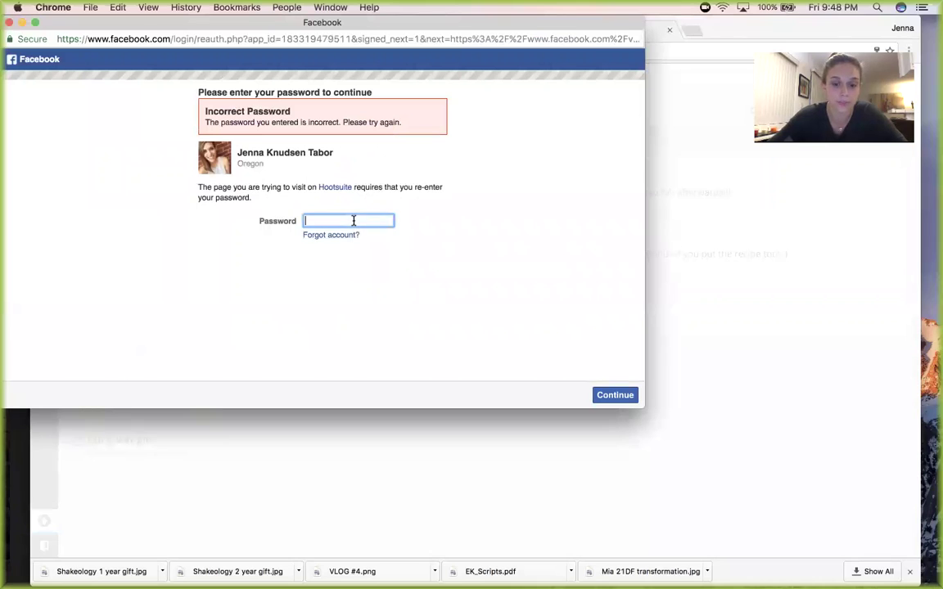
text(••••••••)
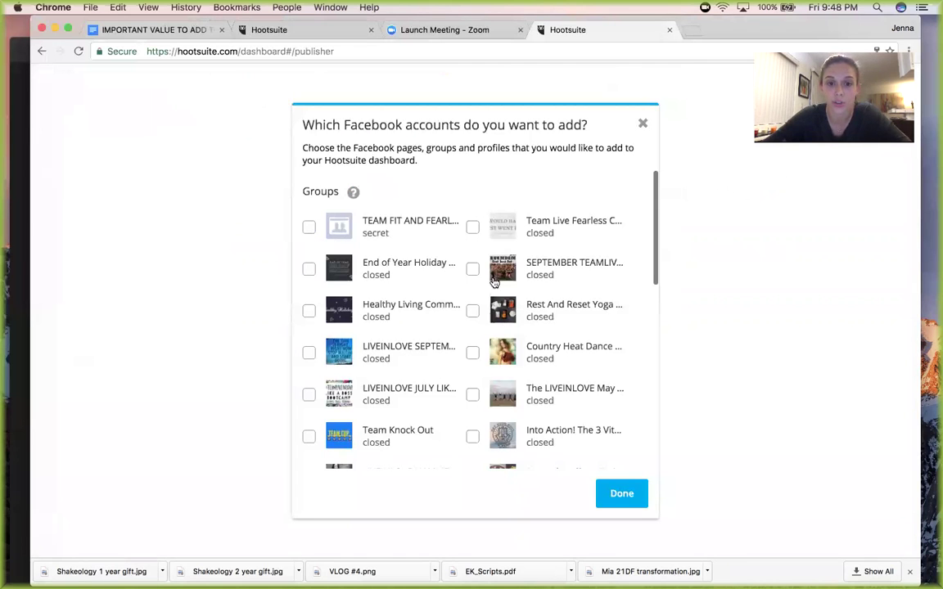
Step: Show all Facebook groups and pages to confirm they're already added, then finish without adding any
scroll(464, 361, down, 5)
scroll(465, 361, down, 5)
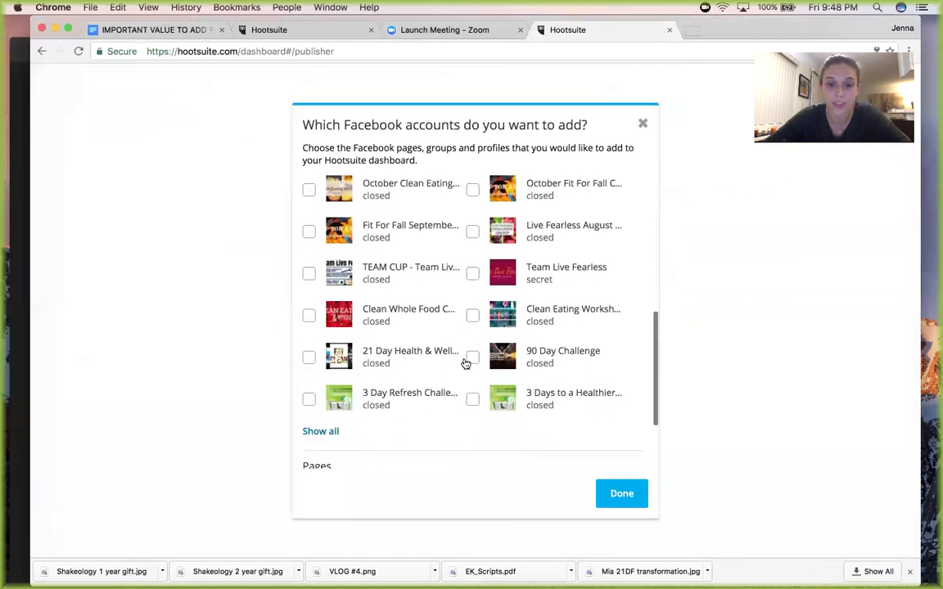
scroll(464, 362, up, 5)
scroll(425, 348, down, 6)
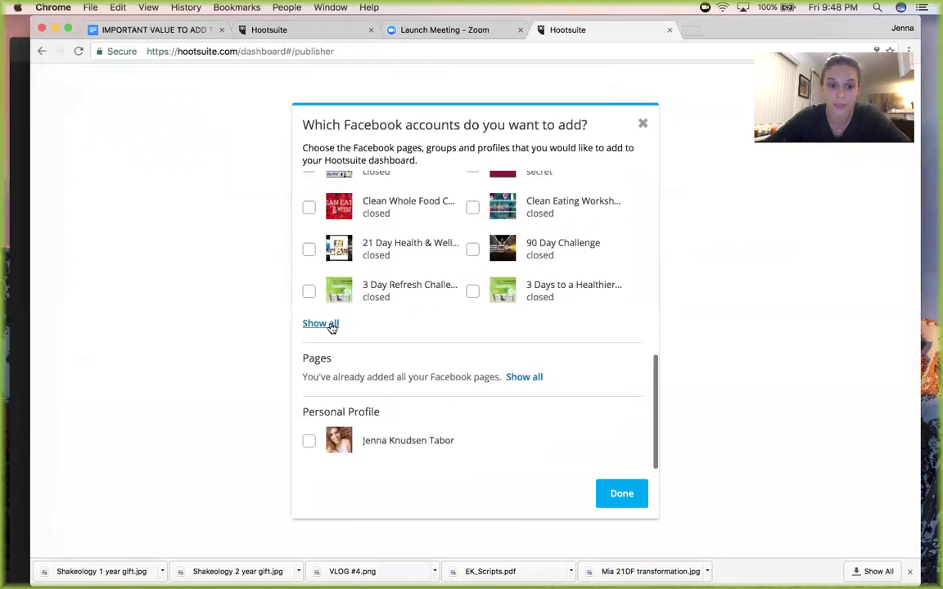
click(331, 325)
scroll(408, 326, down, 1)
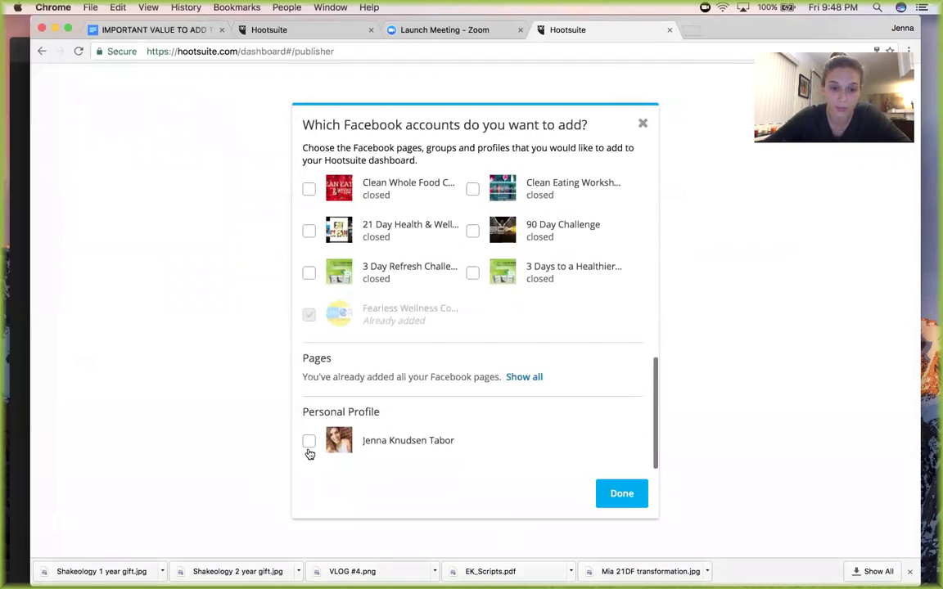
scroll(482, 352, up, 1)
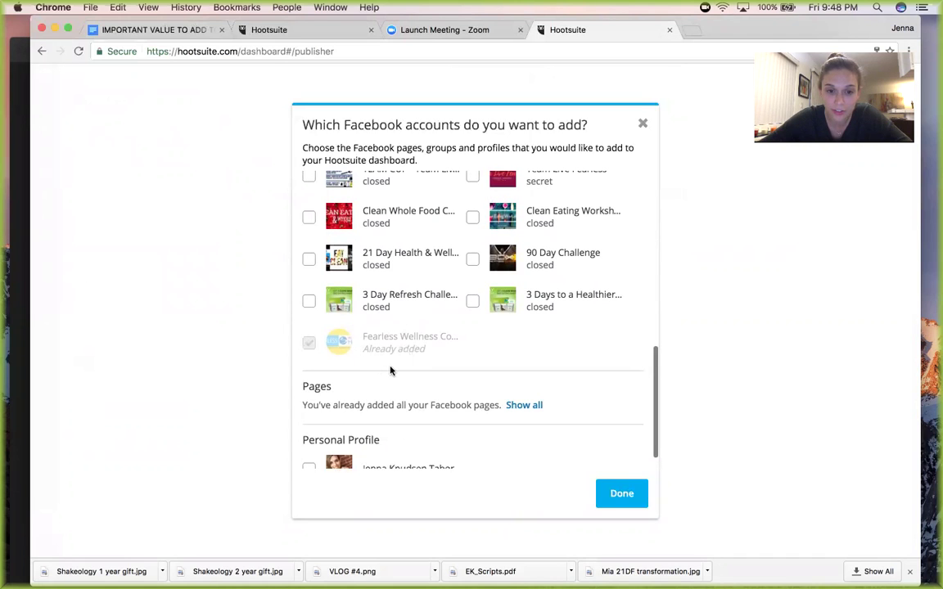
scroll(412, 361, up, 10)
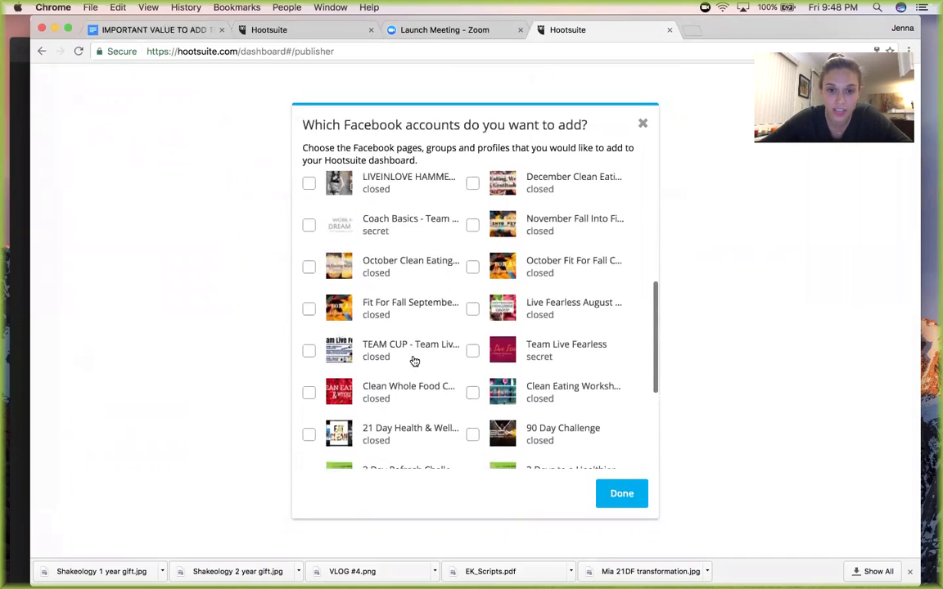
scroll(415, 362, up, 4)
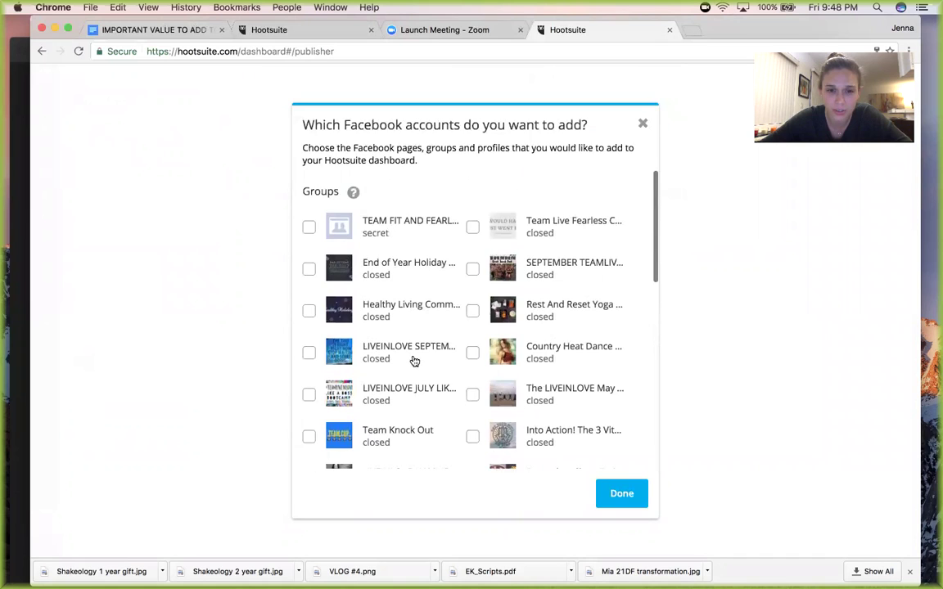
scroll(415, 361, down, 10)
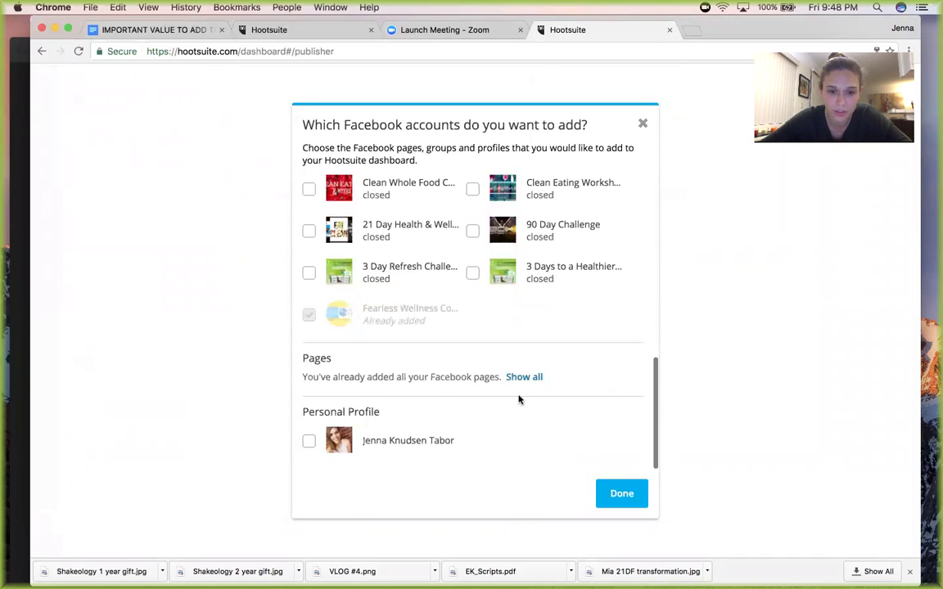
click(524, 378)
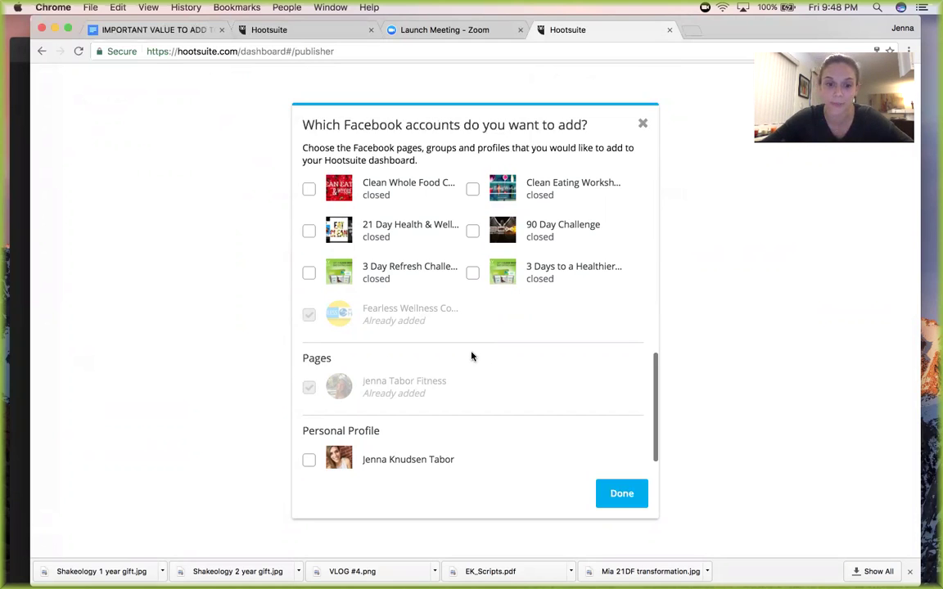
click(607, 499)
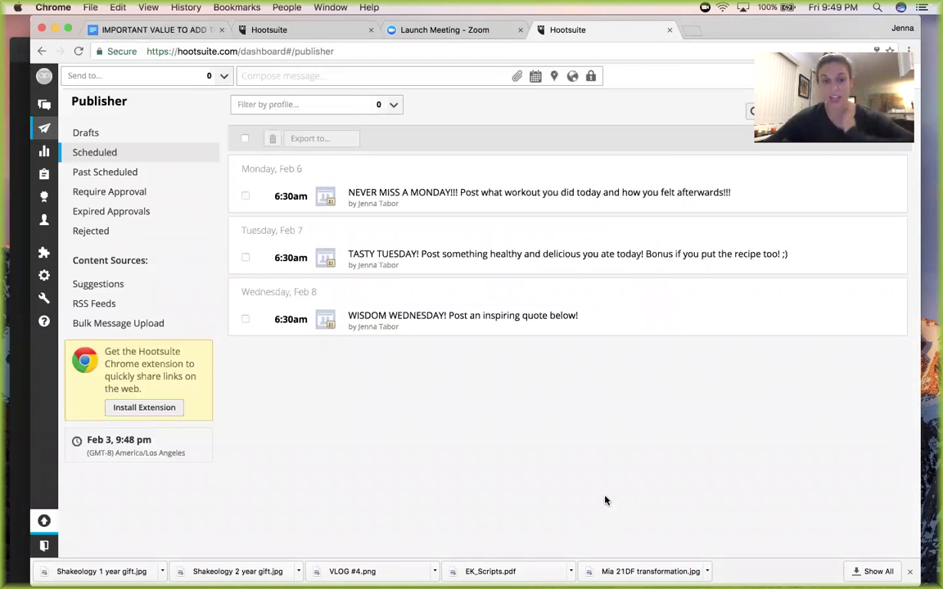
Step: Reconnect Facebook with the account password and tick the Personal Profile for adding
click(223, 75)
click(133, 135)
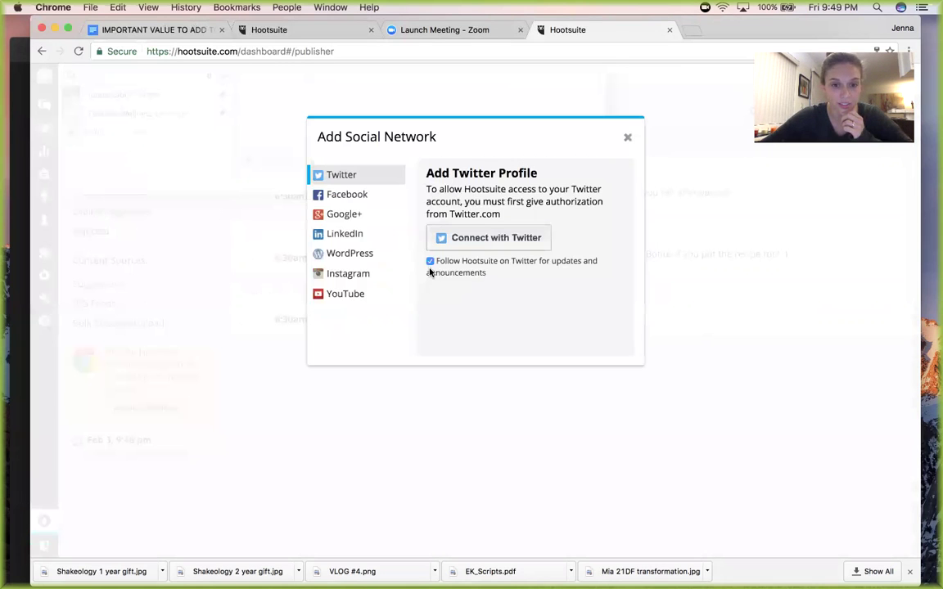
click(347, 194)
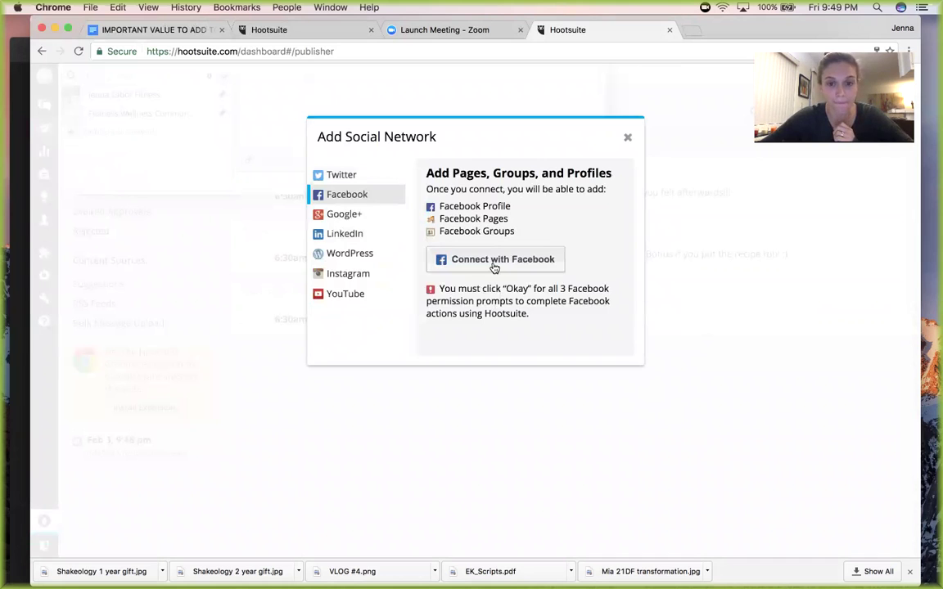
click(494, 260)
click(357, 178)
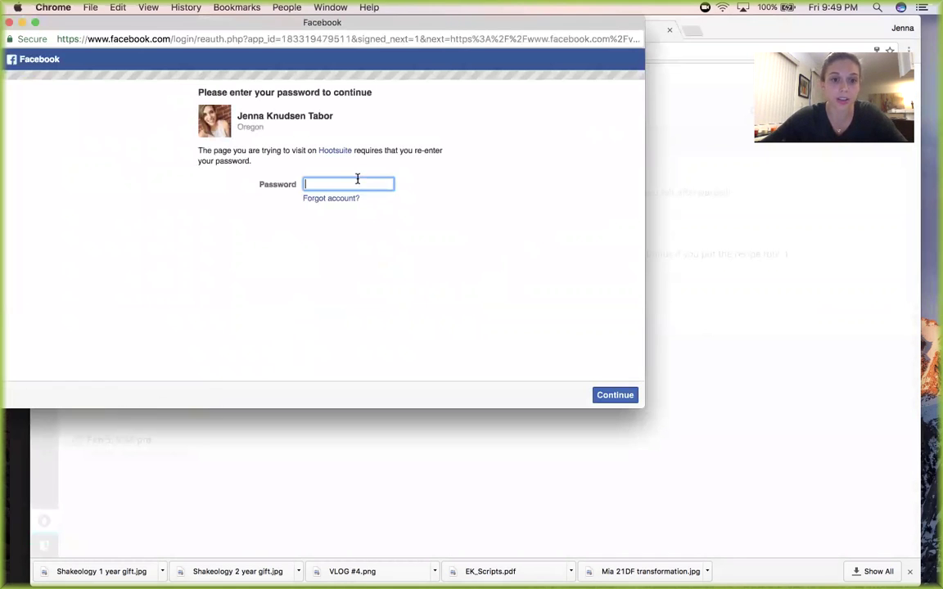
text(••)
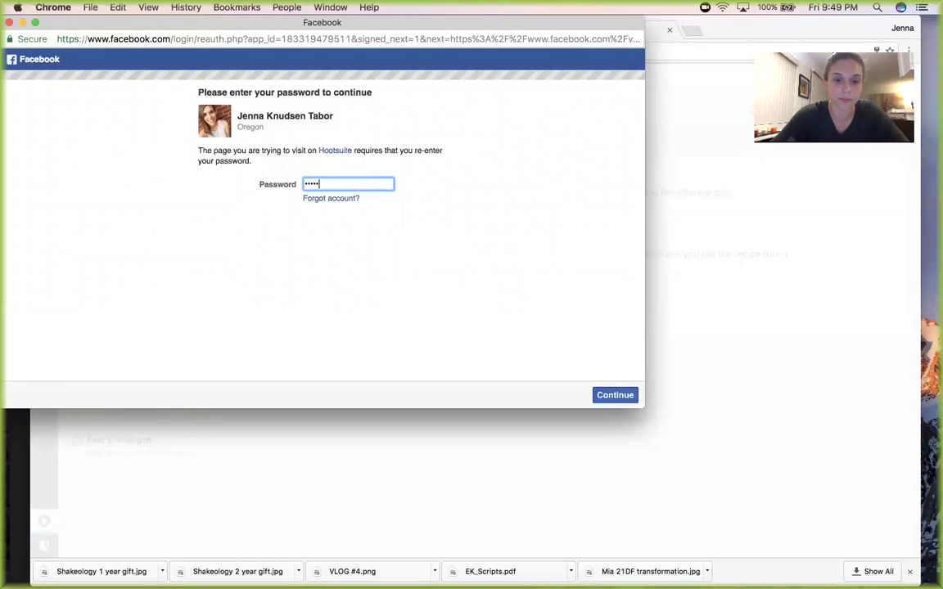
key(Return)
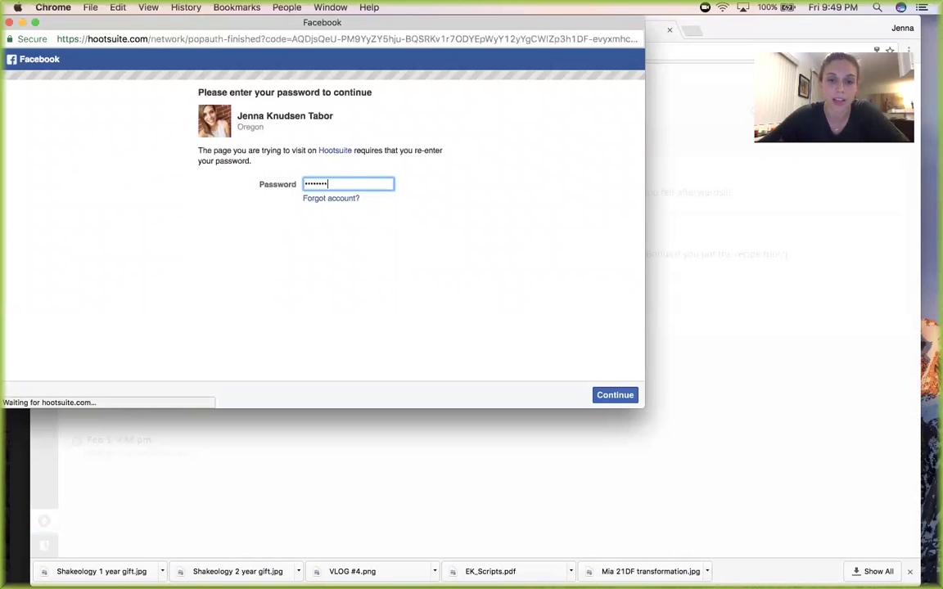
scroll(560, 378, down, 10)
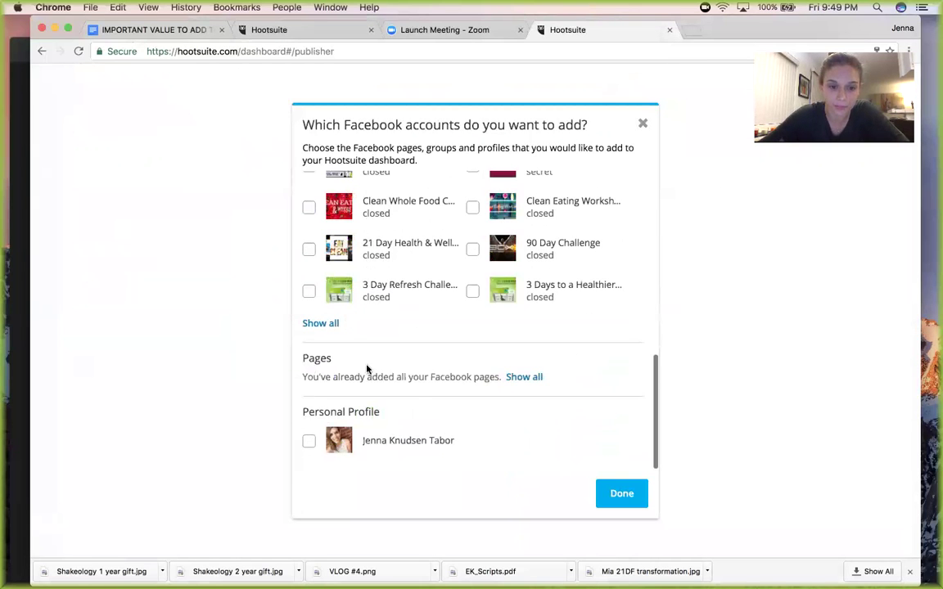
click(308, 441)
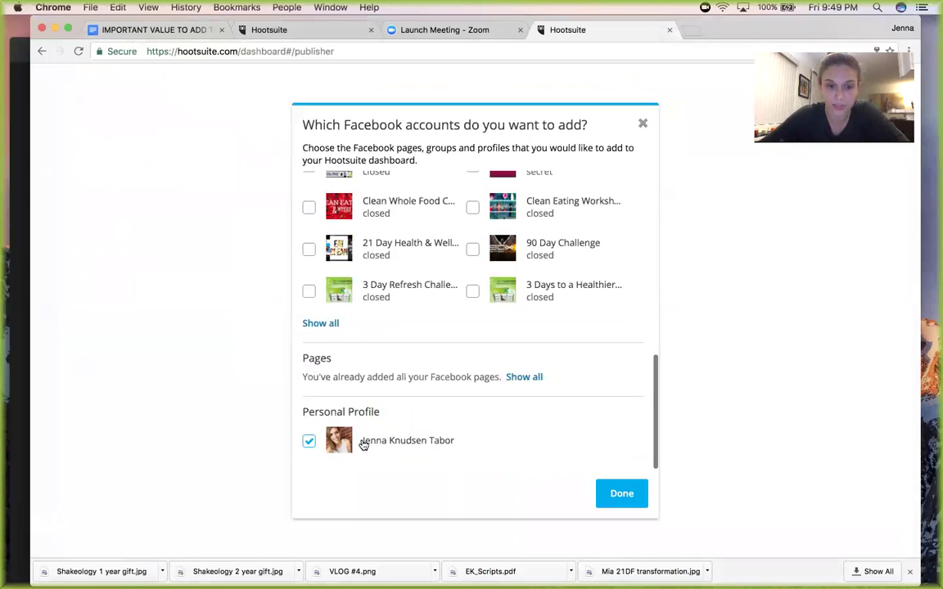
Step: Finish adding the personal profile and check it appears among three postable profiles
click(620, 494)
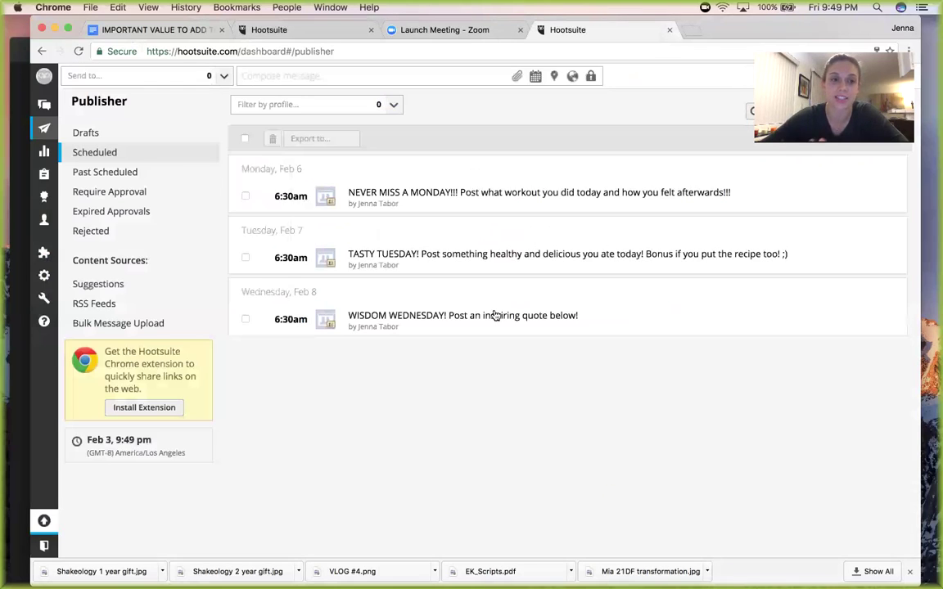
click(224, 76)
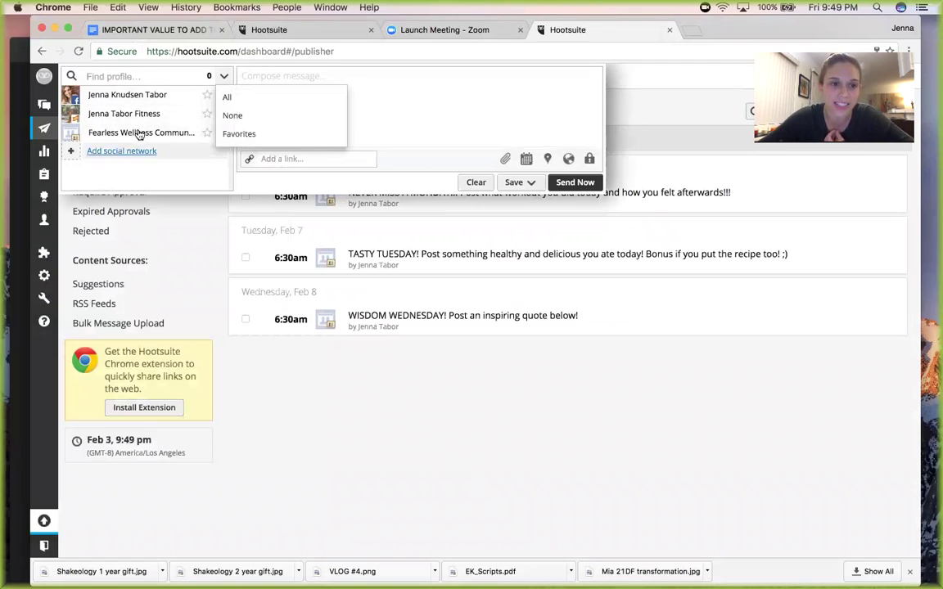
click(294, 336)
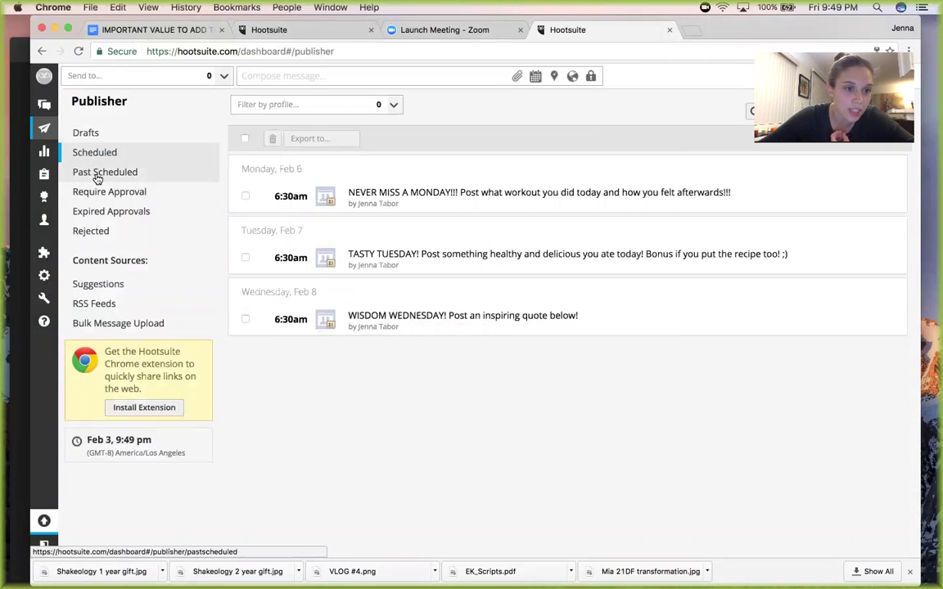
Step: On the account page, remove the personal Facebook profile from Hootsuite and confirm the deletion
mouse_move(44, 108)
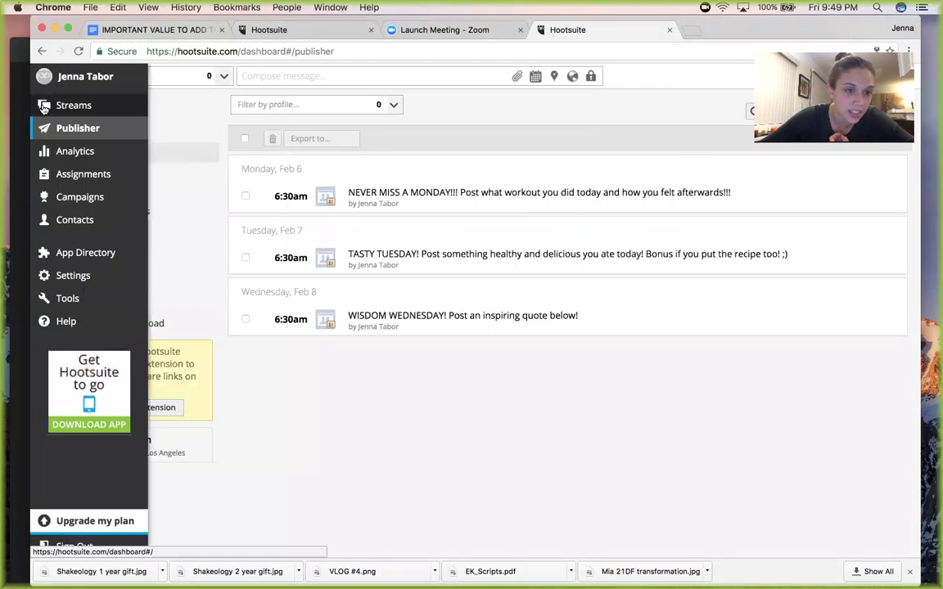
click(44, 82)
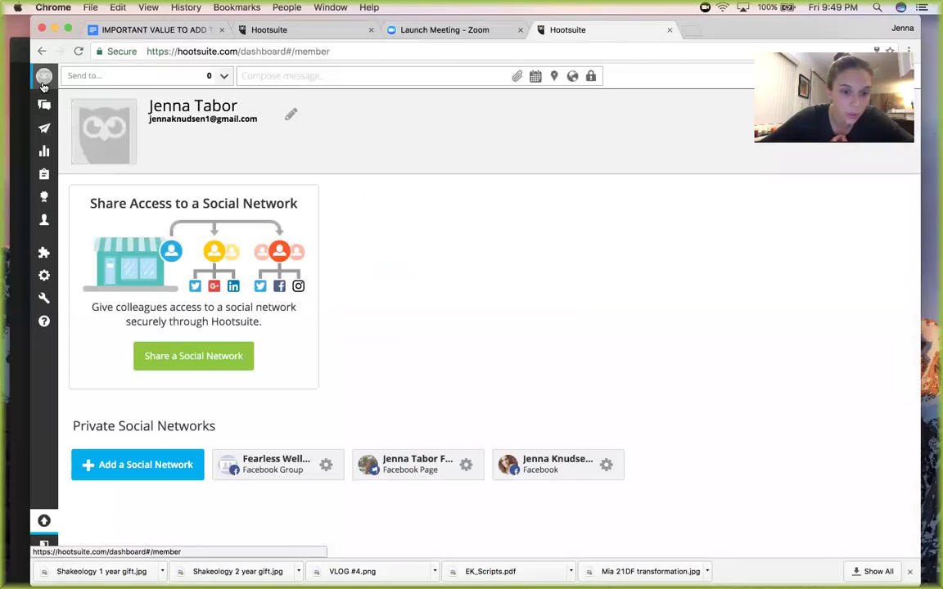
mouse_move(42, 78)
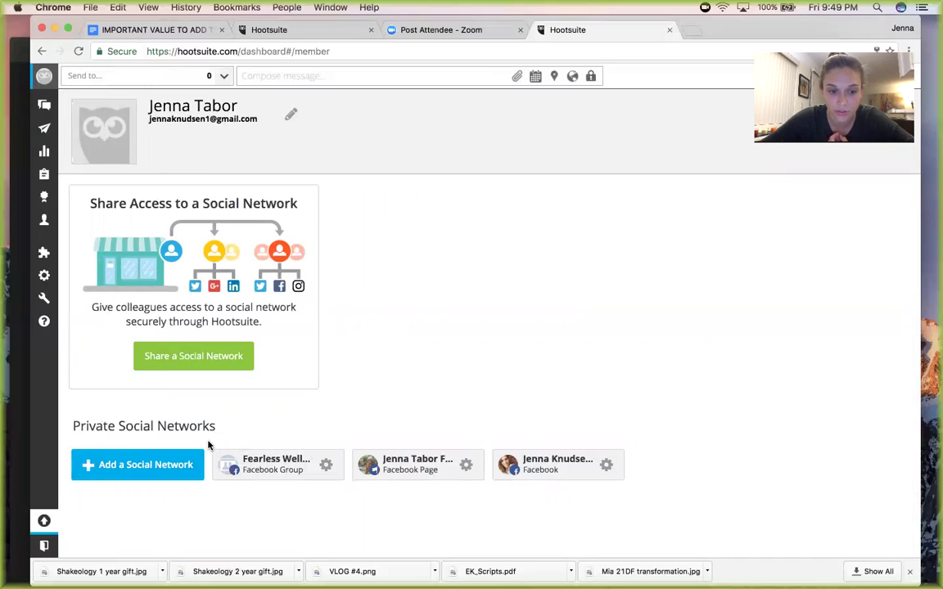
click(605, 466)
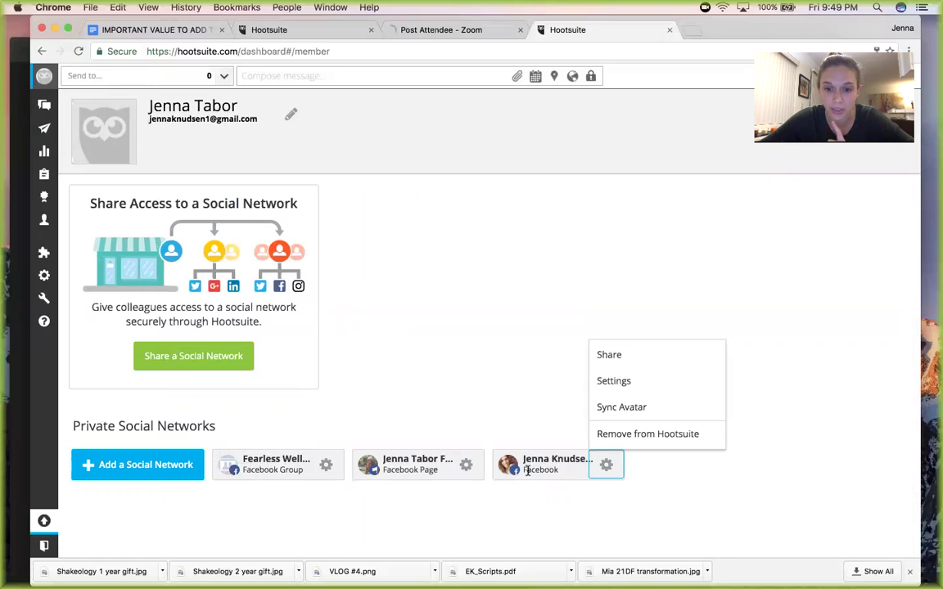
click(616, 436)
click(578, 213)
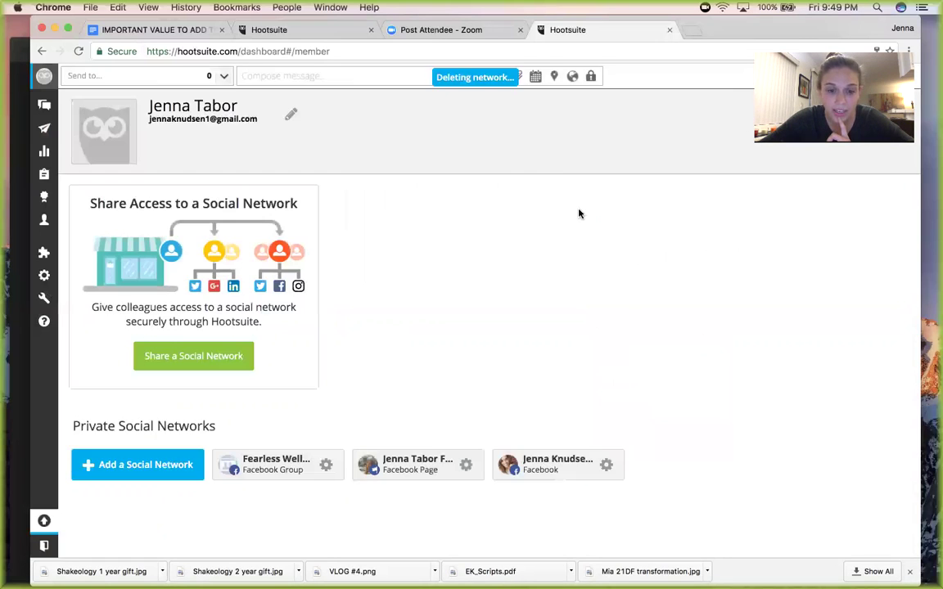
Step: Back in Publisher, confirm only the fitness page and wellness group remain as profiles
click(66, 129)
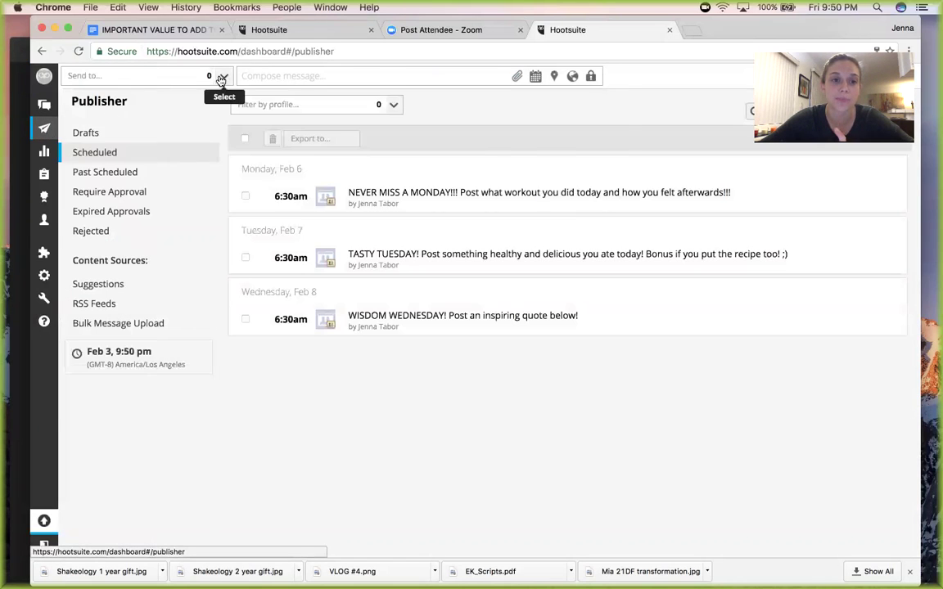
click(221, 78)
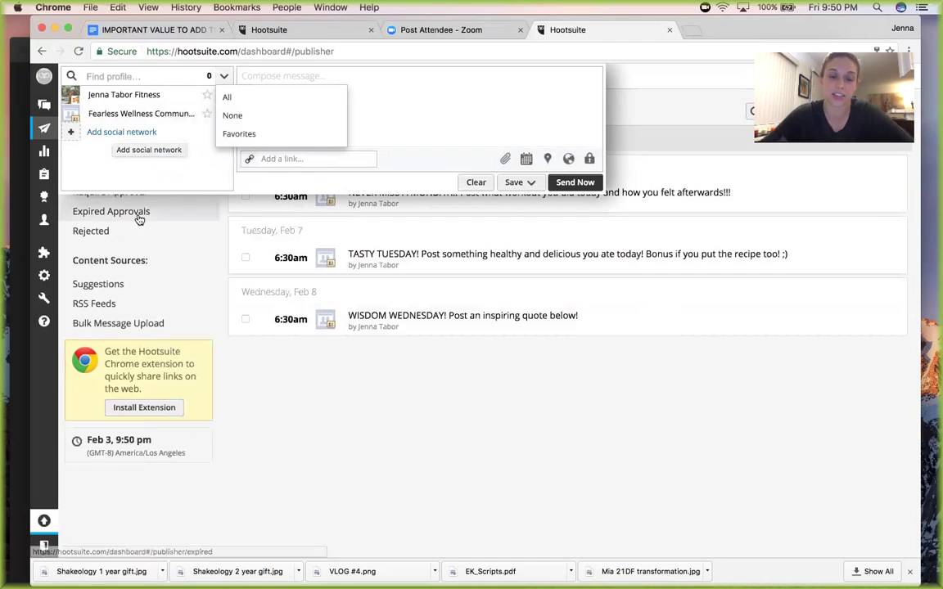
click(377, 391)
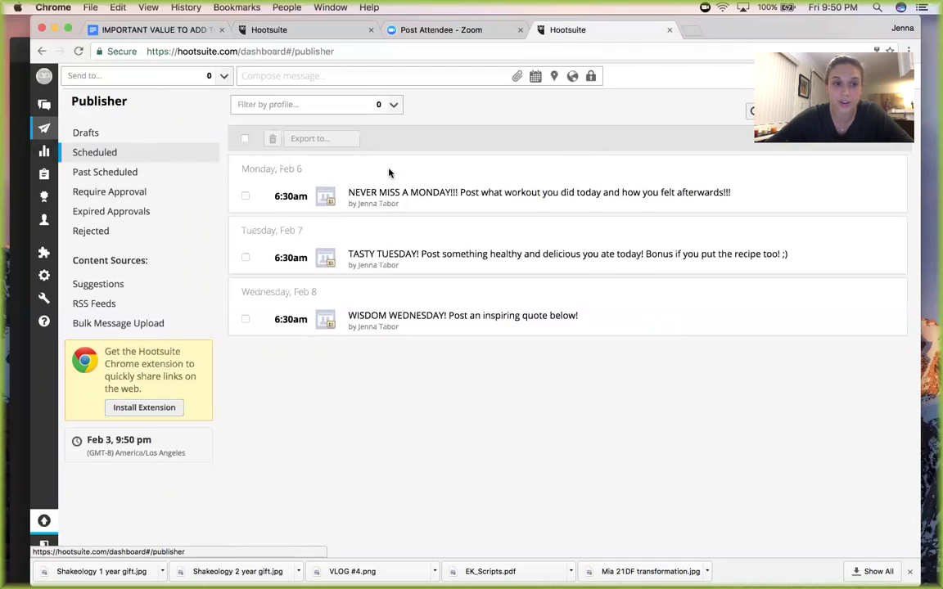
Step: Write the 'THIRSTY THURSDAY! Post below a water bottle selfie…' challenge message
click(316, 76)
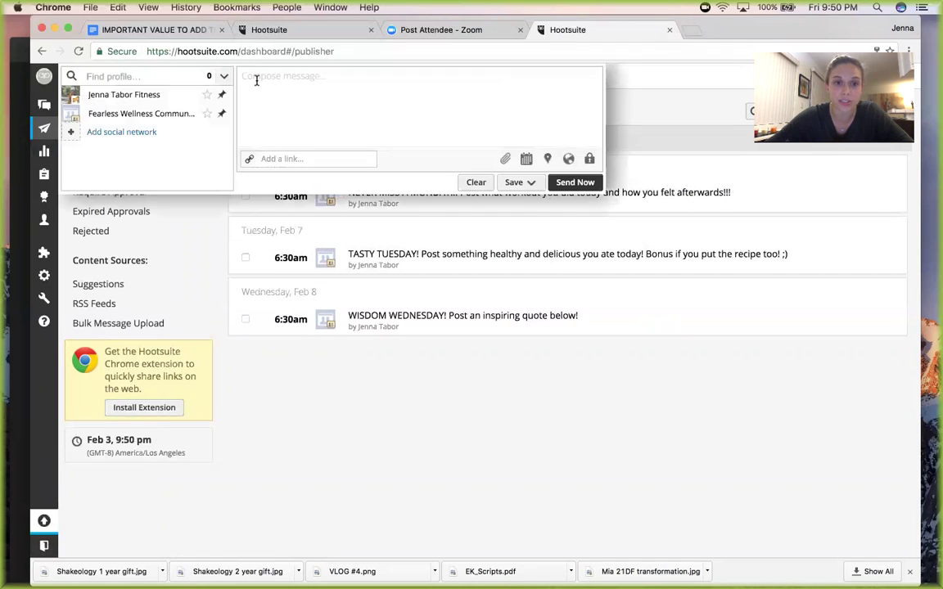
click(321, 85)
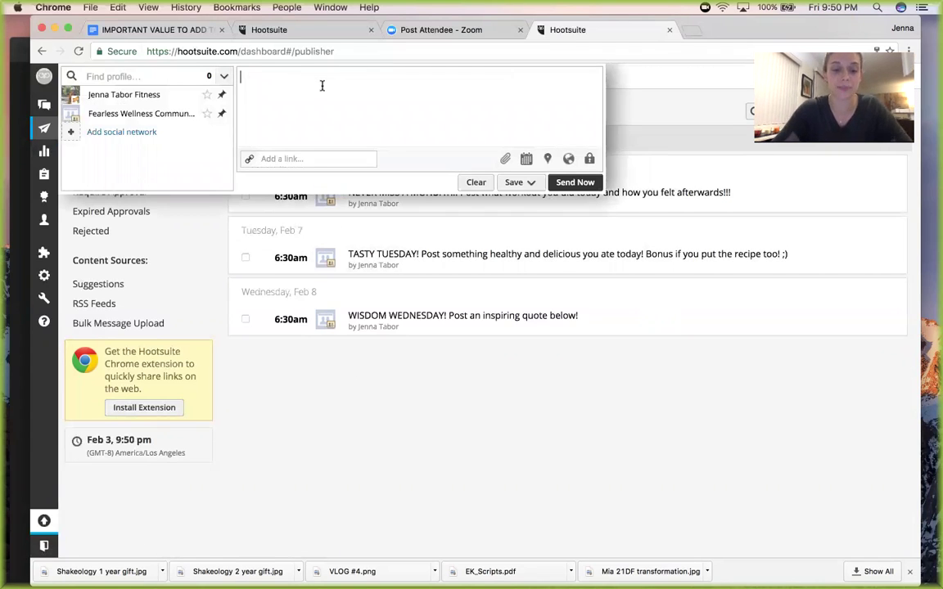
text(Th)
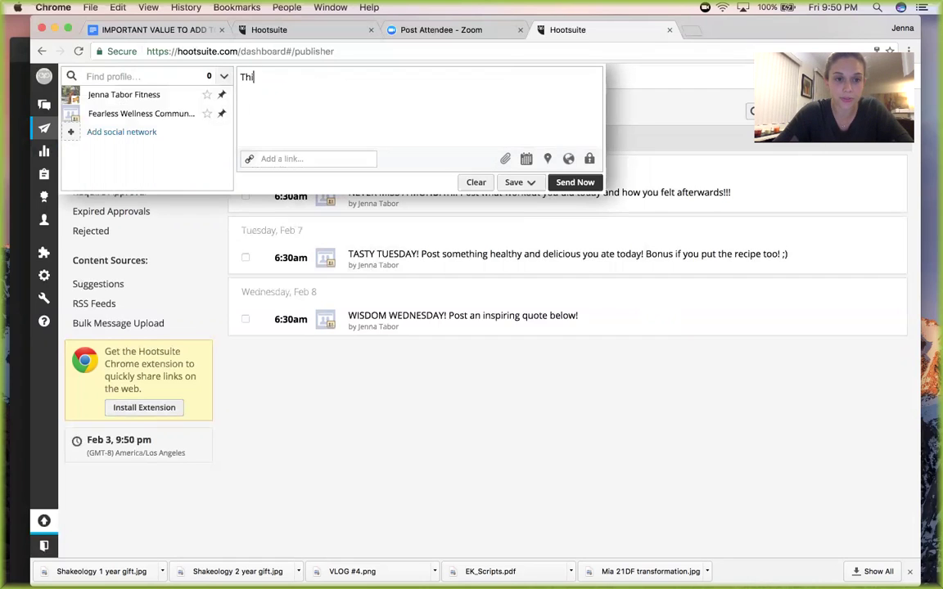
text(ir)
key(BackSpace)
key(BackSpace)
key(BackSpace)
text(HIR)
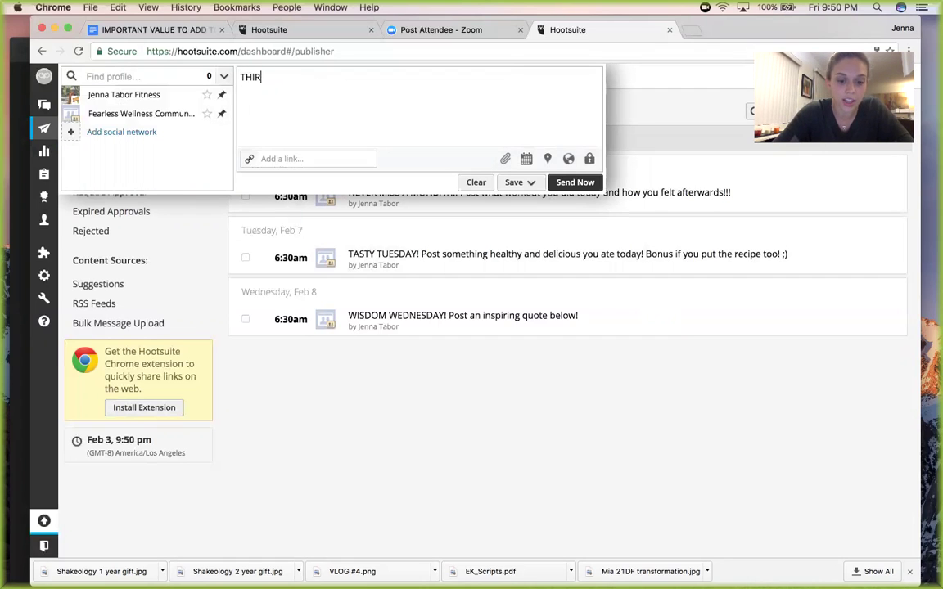
text(STY THURSDA)
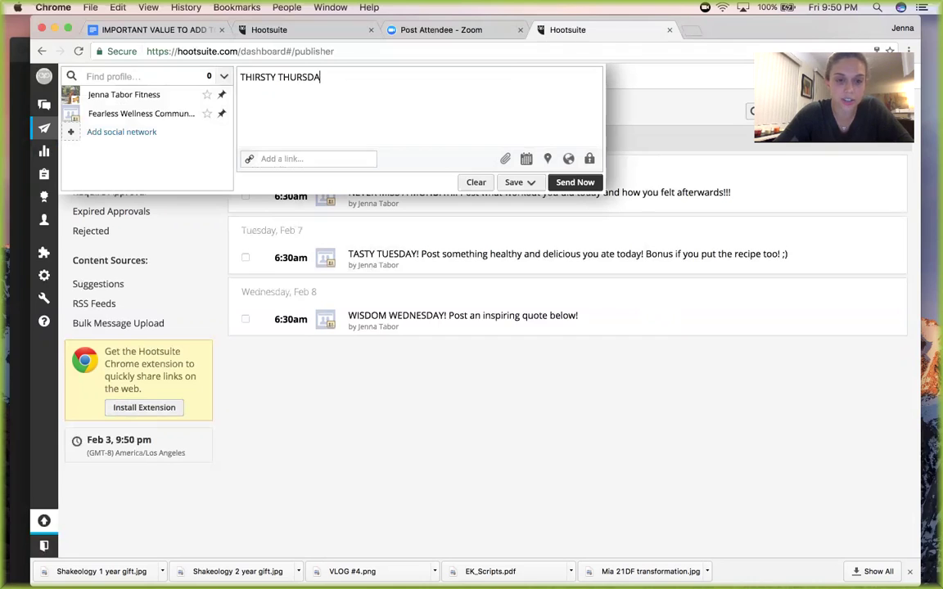
text(Y! Post below )
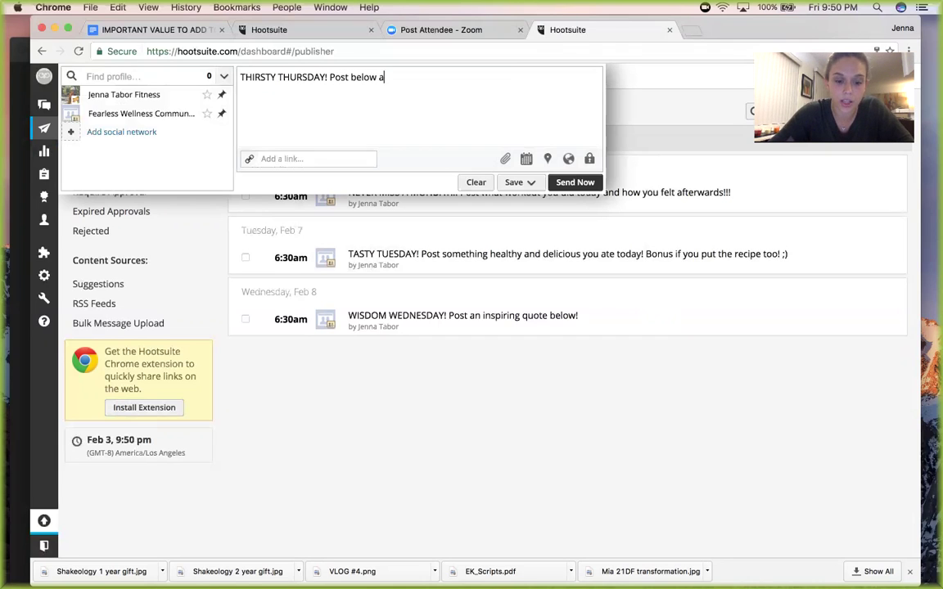
text(a water bot)
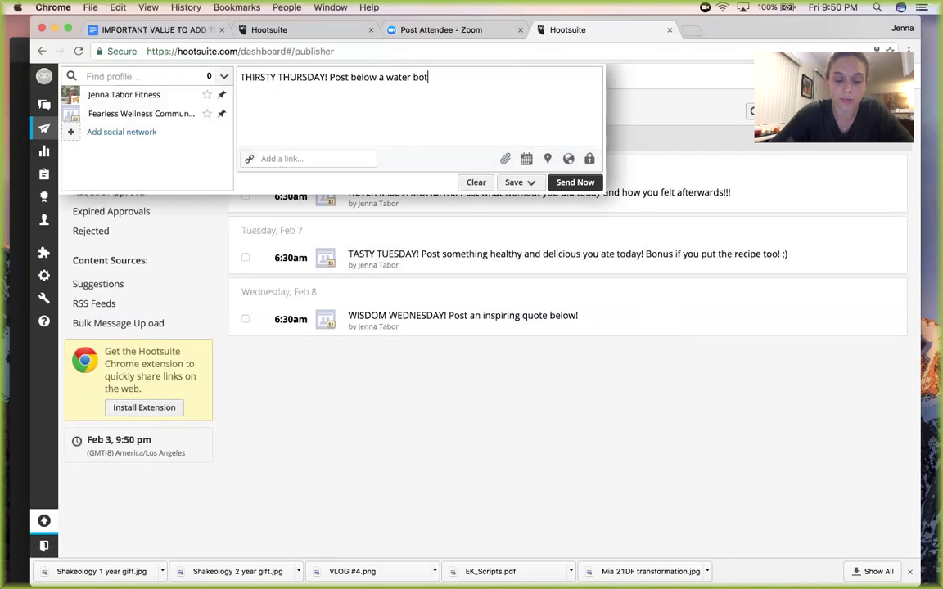
text(tle selfie a)
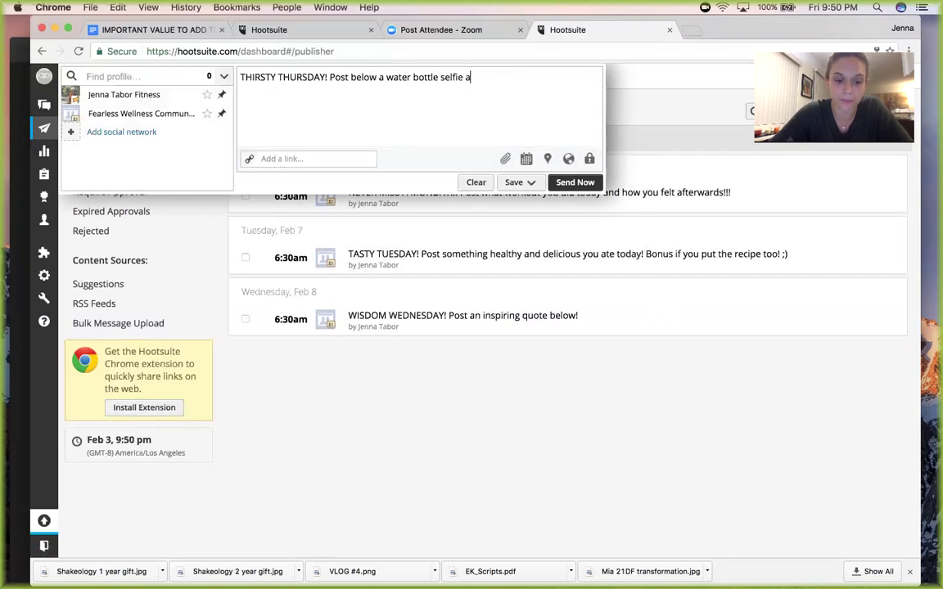
text(nd remember )
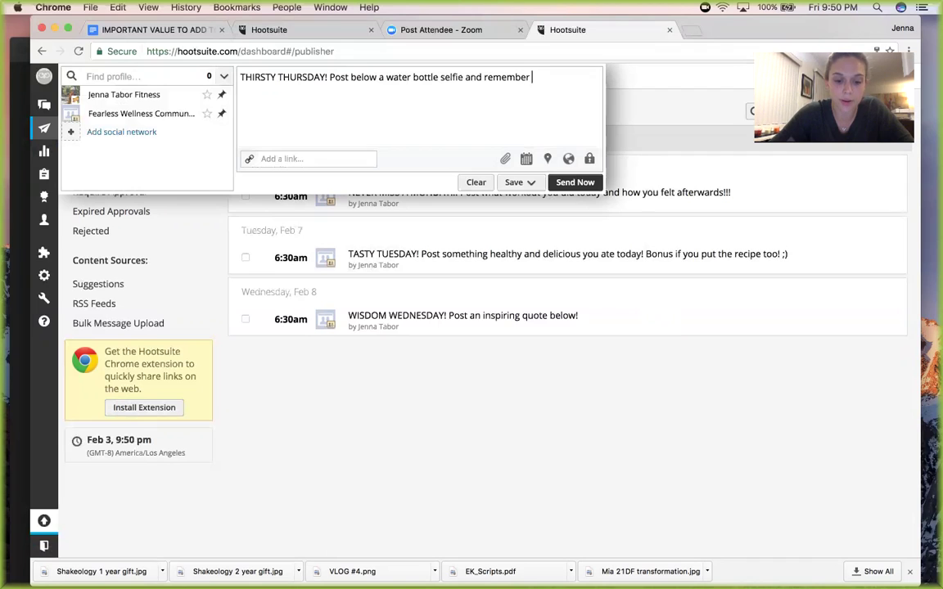
text(to drink half )
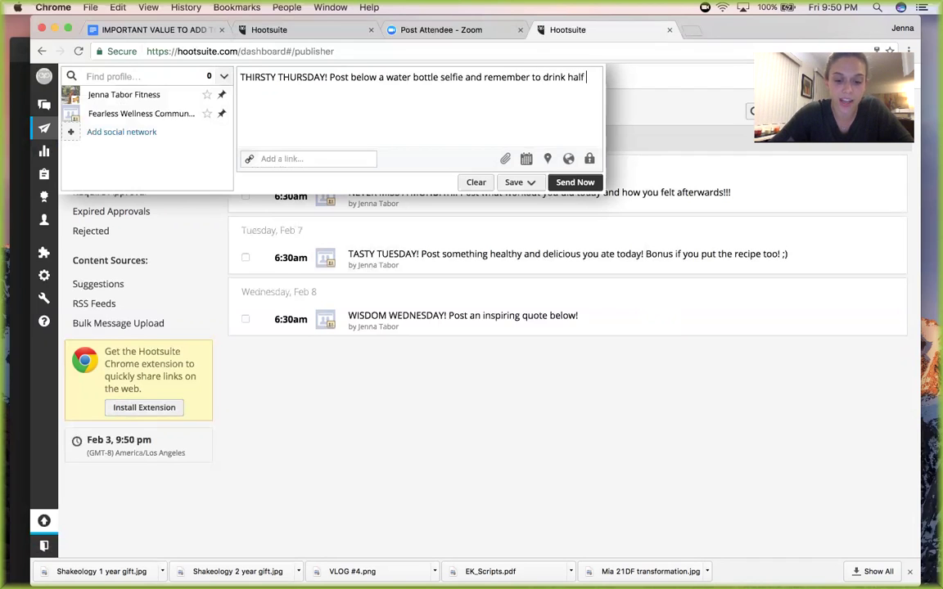
text(you body weig)
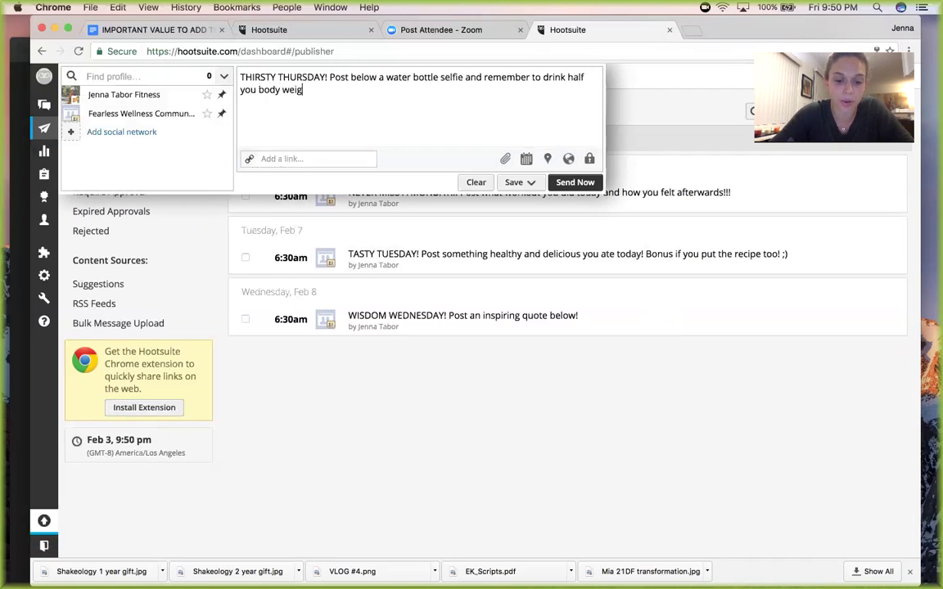
text(ht in ounces)
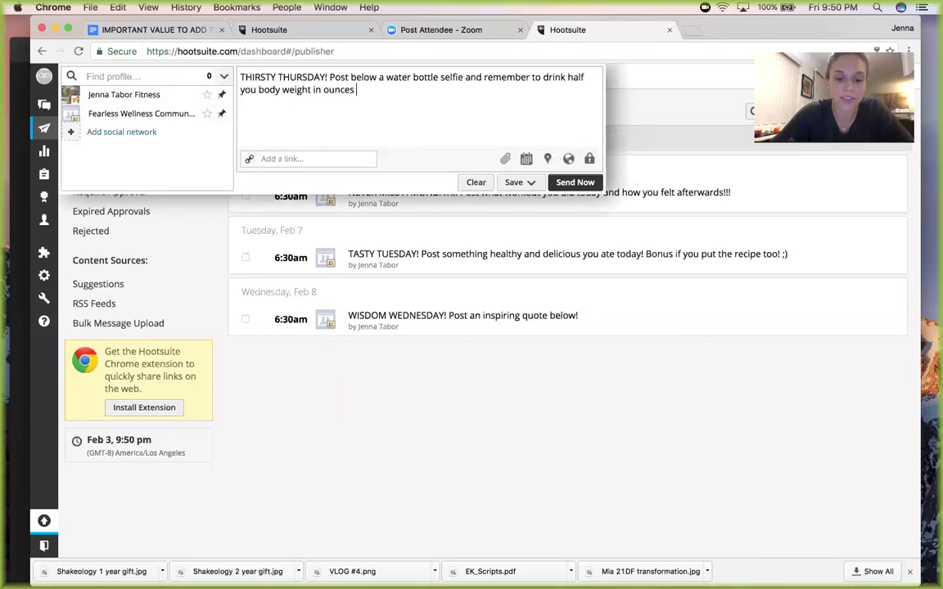
text( per day!)
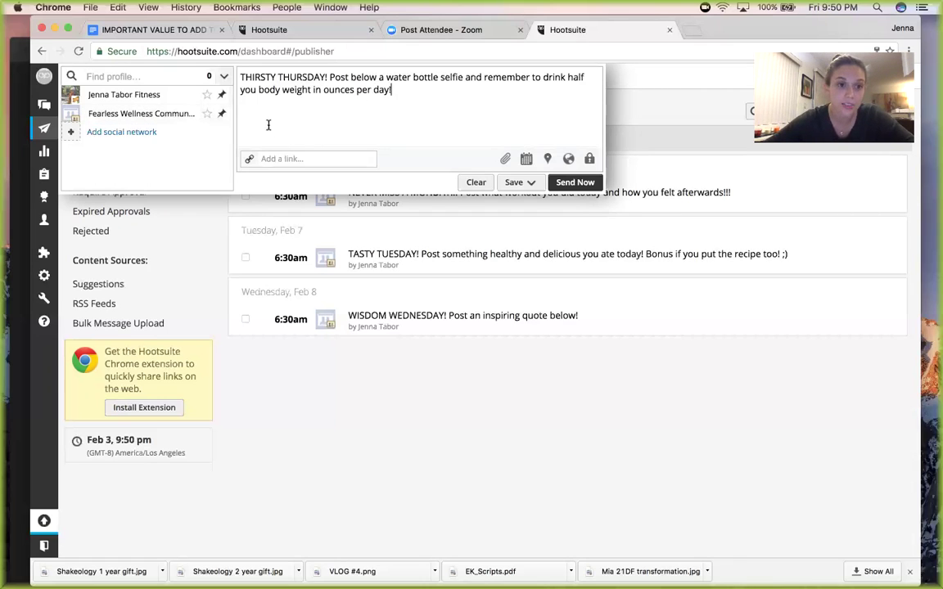
Step: Address the post to Fearless Wellness and schedule it for Feb 9, 2017 at 6:30 AM
click(148, 116)
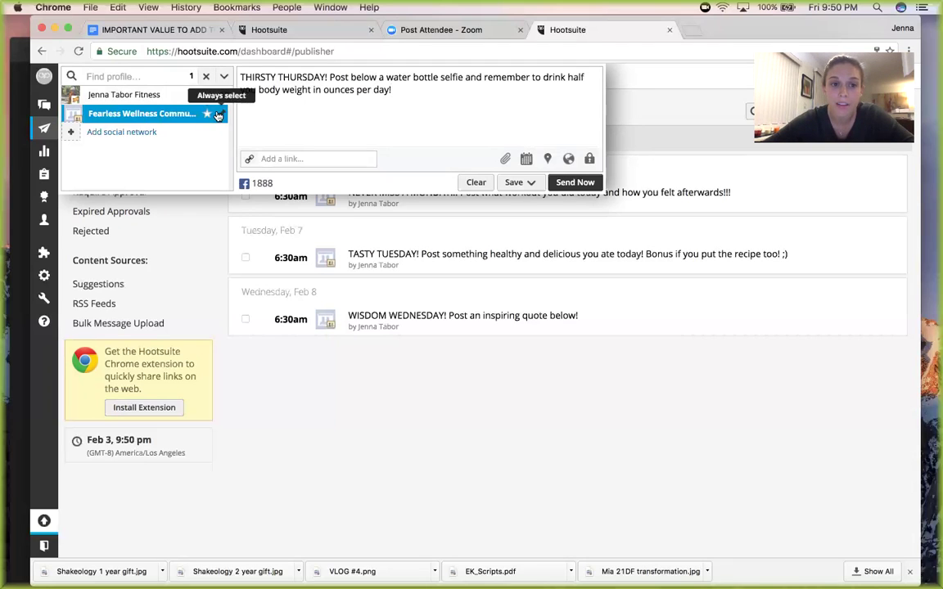
click(526, 161)
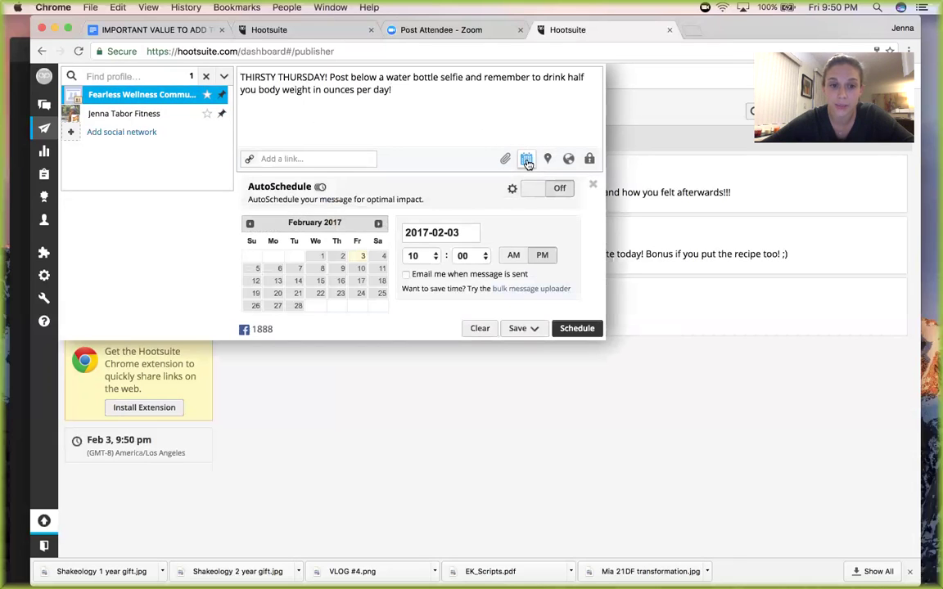
click(340, 269)
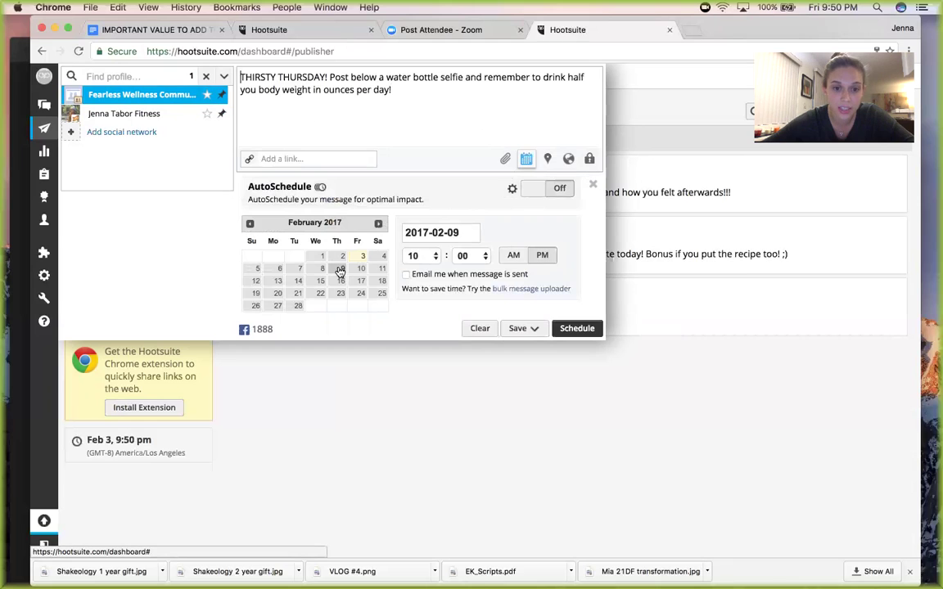
click(431, 256)
click(412, 206)
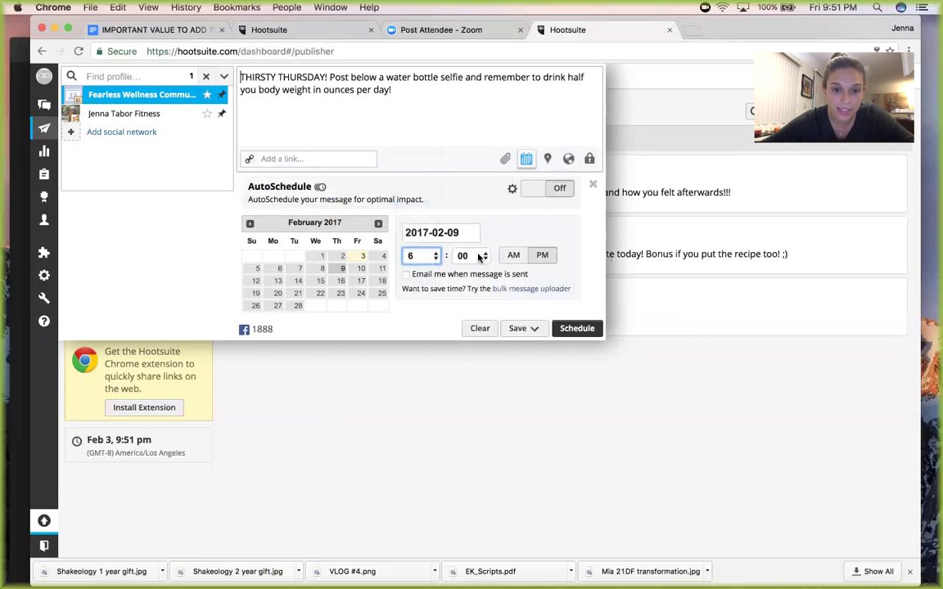
click(478, 256)
click(463, 331)
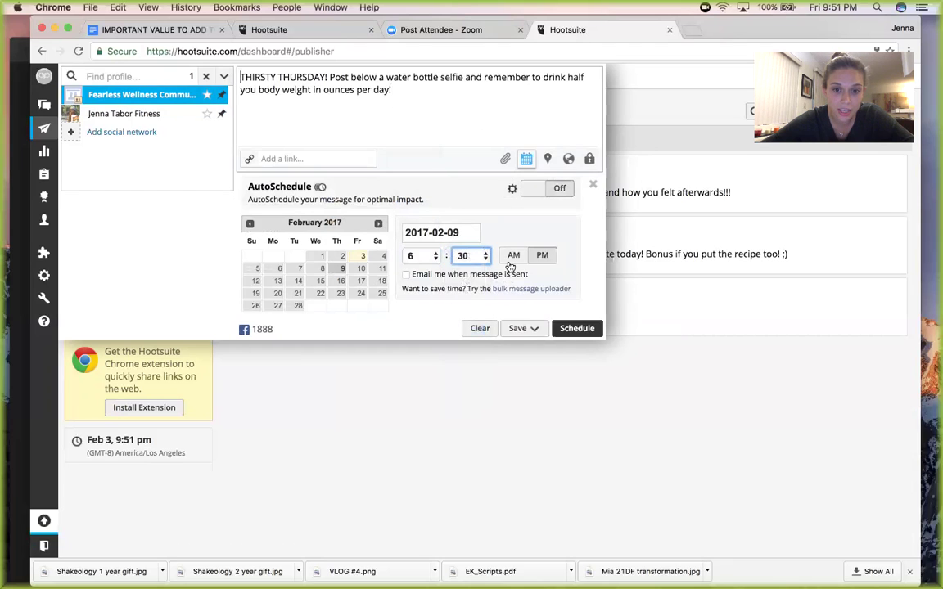
click(512, 257)
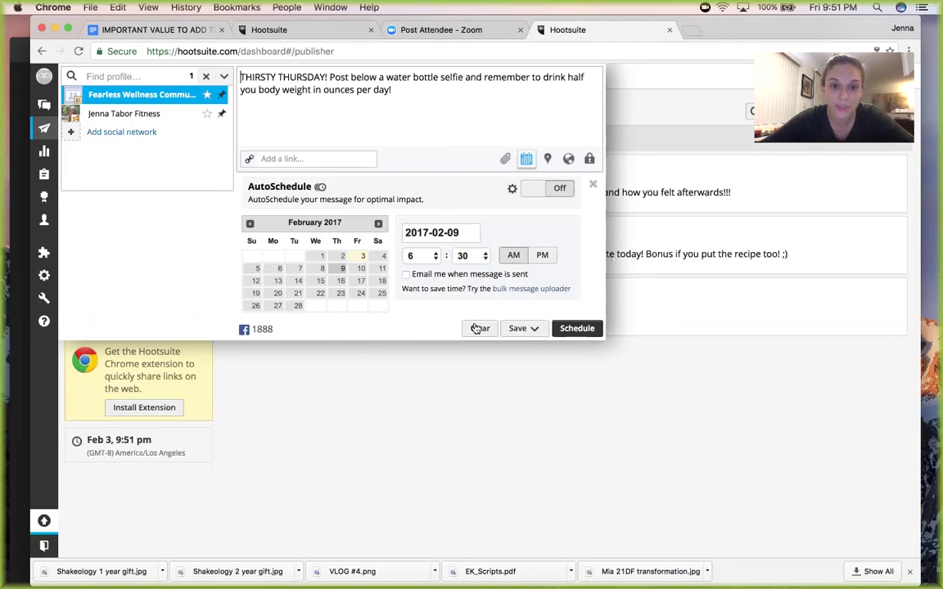
Step: Check the media panel, then schedule THIRSTY THURSDAY for Thursday, Feb 9 at 6:30am
click(504, 161)
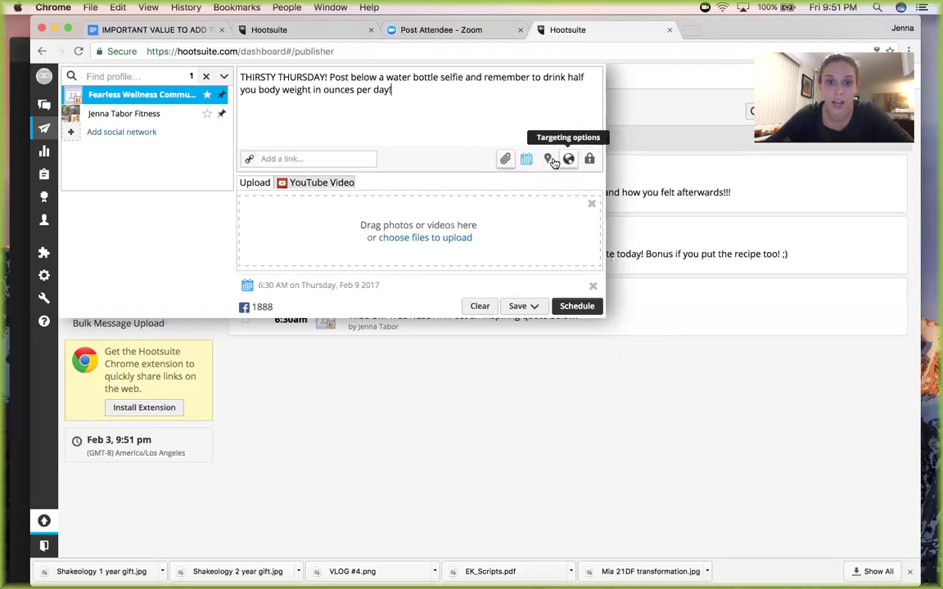
click(526, 159)
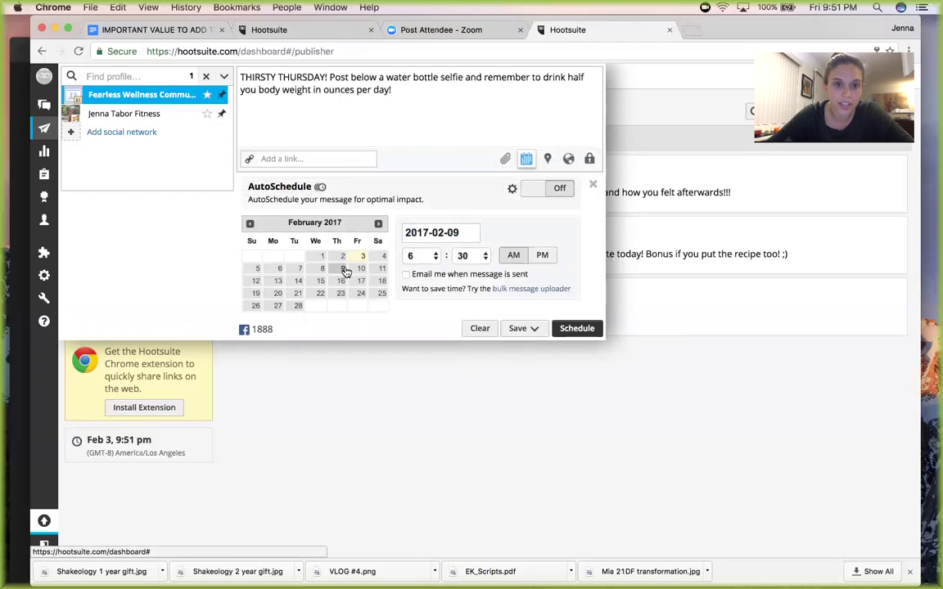
click(563, 329)
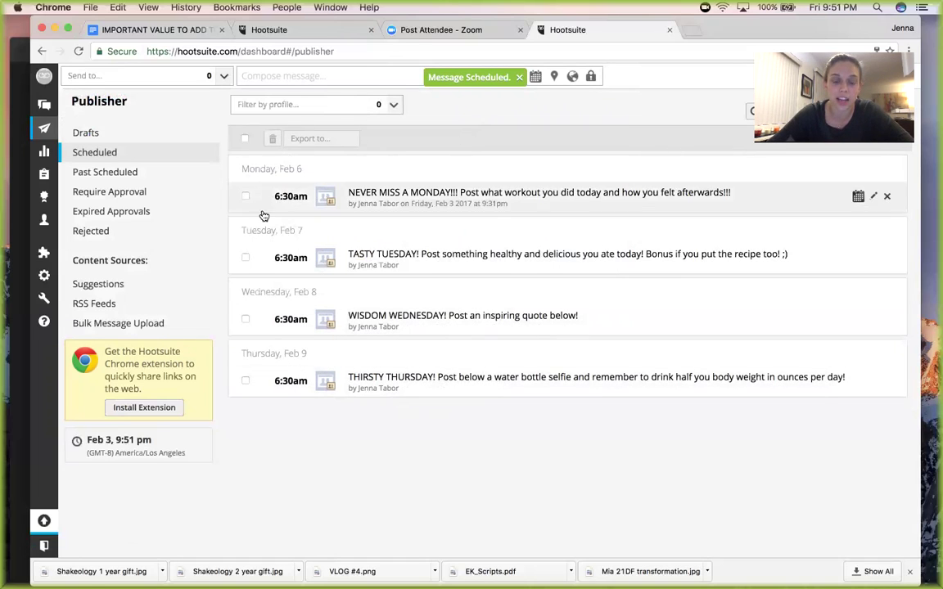
Step: Compose a new message reading 'FLEX FRIDAY! Post a flexing photo below and have some fun!'
click(275, 76)
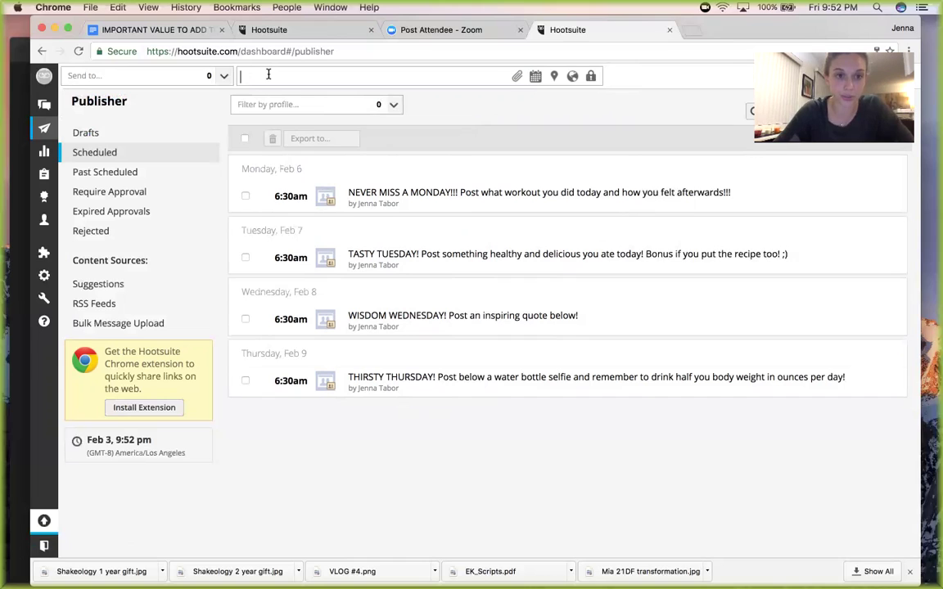
text(F)
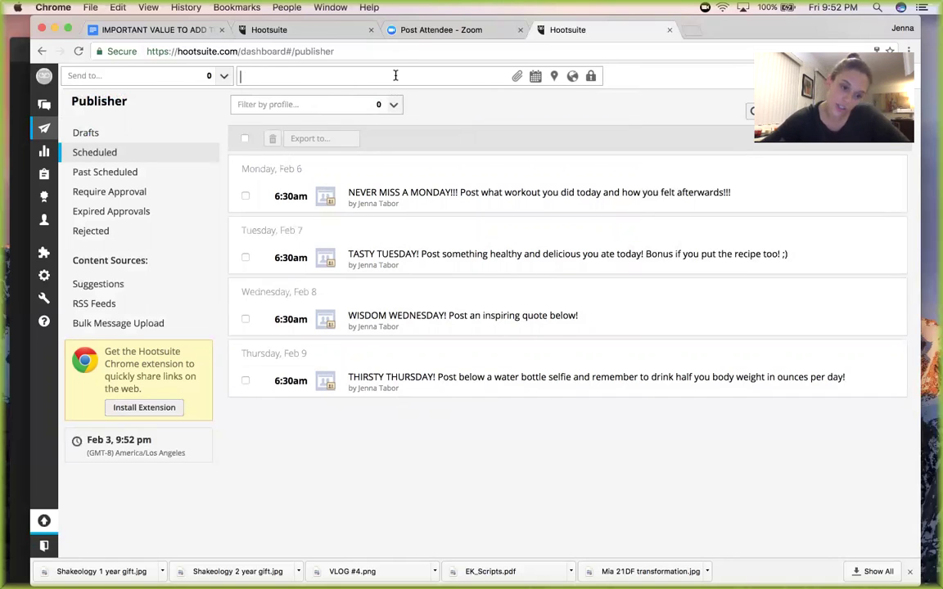
text(FLEX FRI)
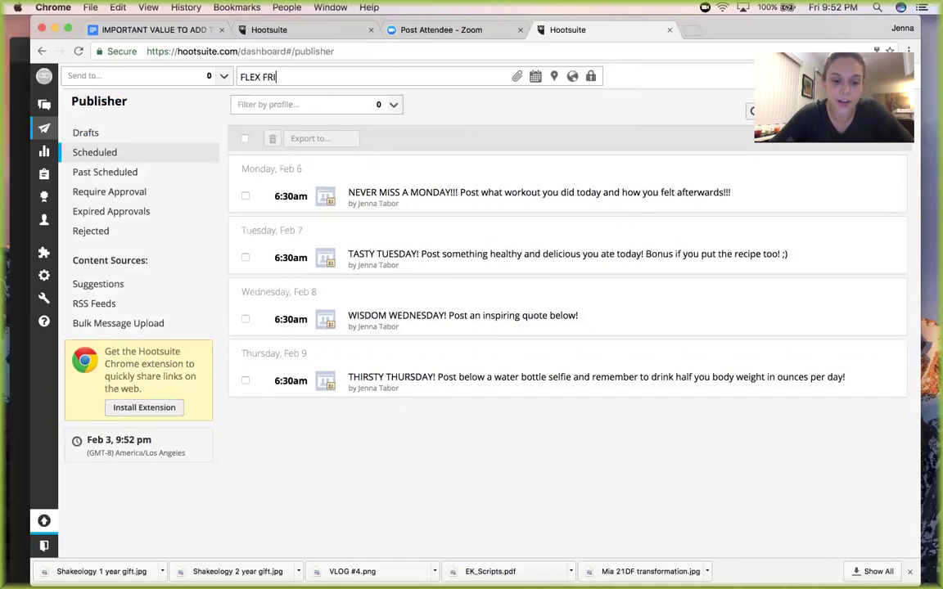
text(DAY! P)
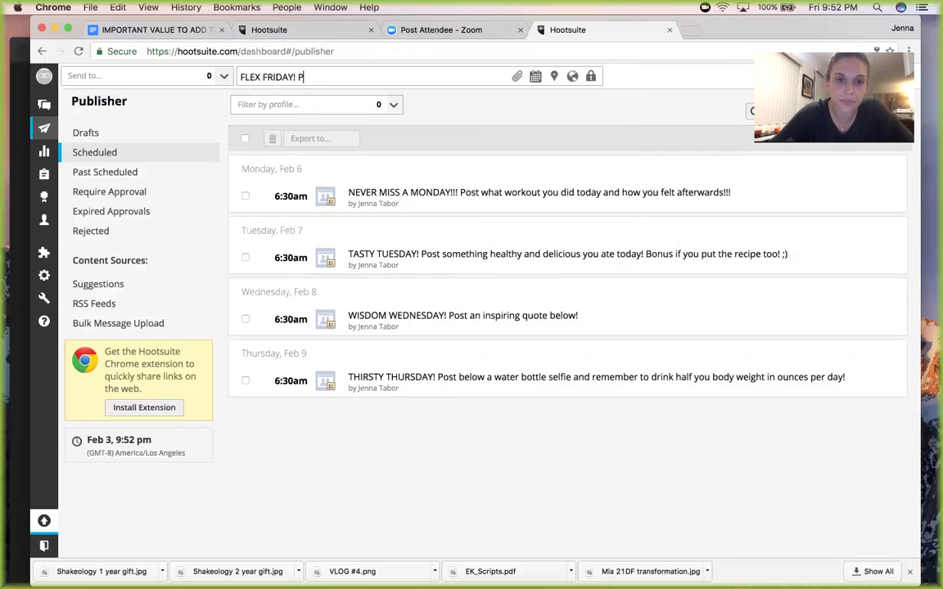
text(ost a flexing )
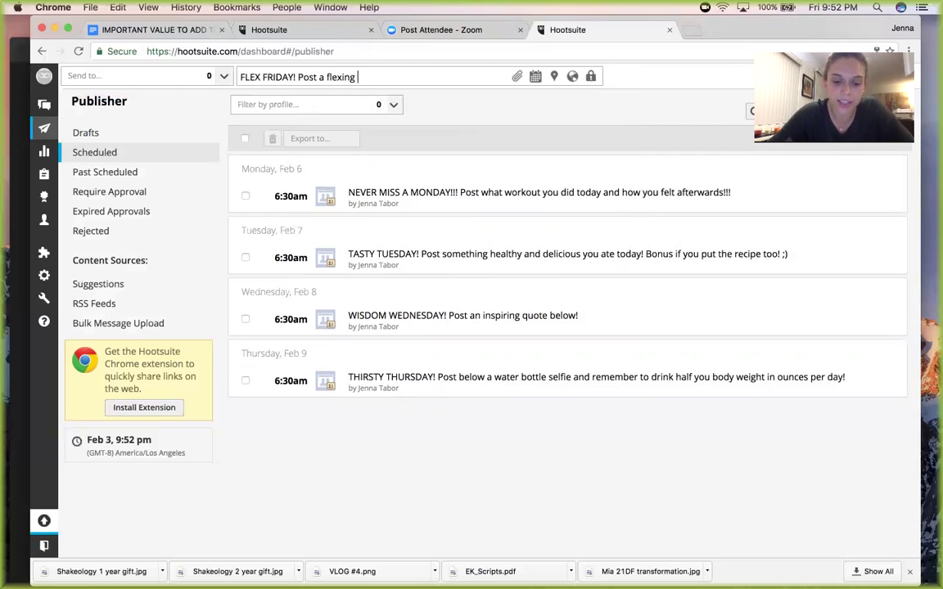
text(pho)
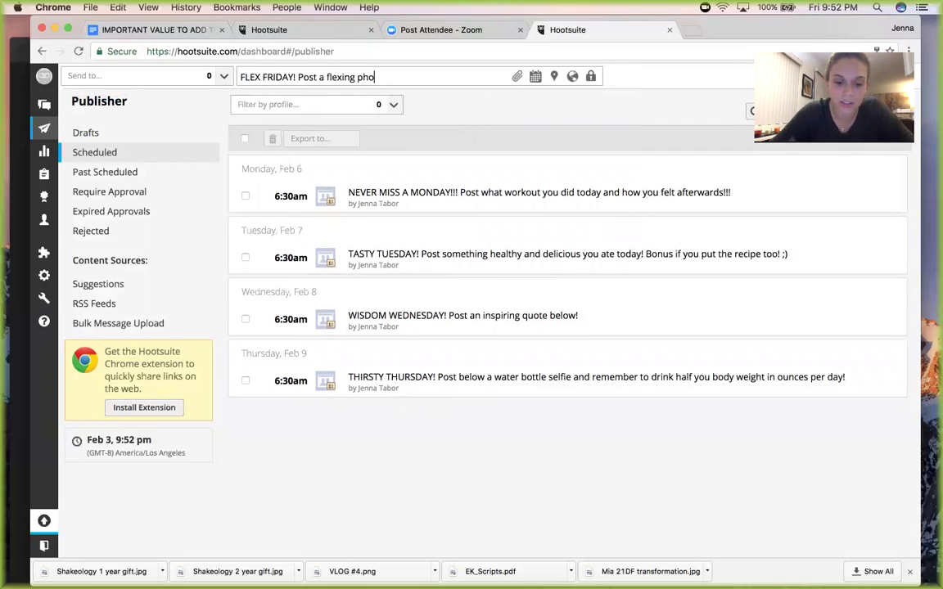
text(to below)
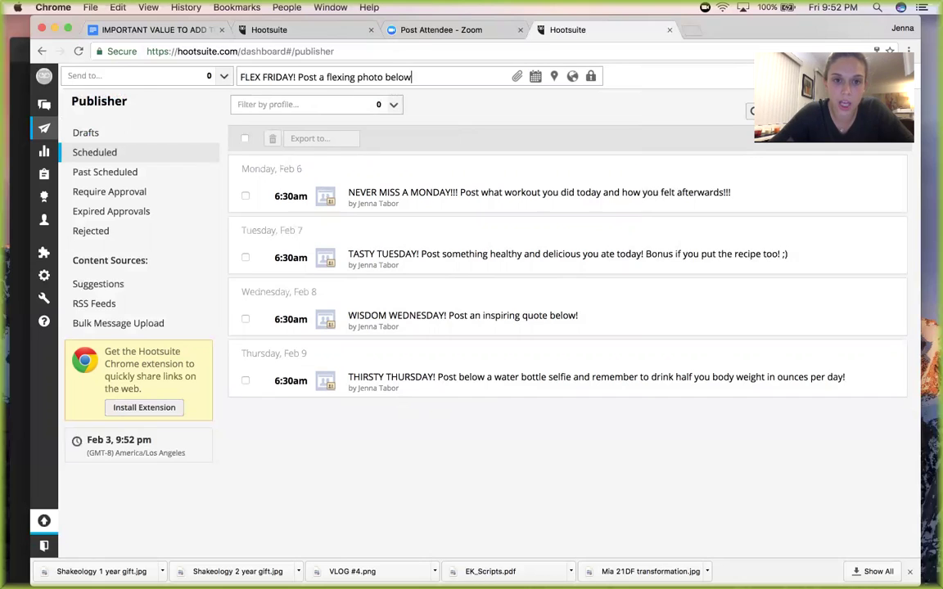
text( and hav)
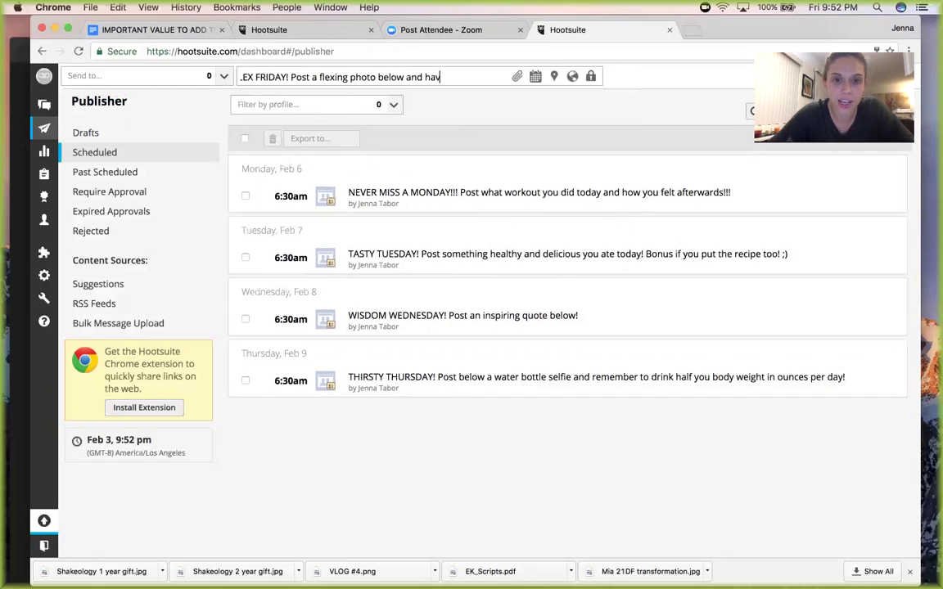
text(e some fun!)
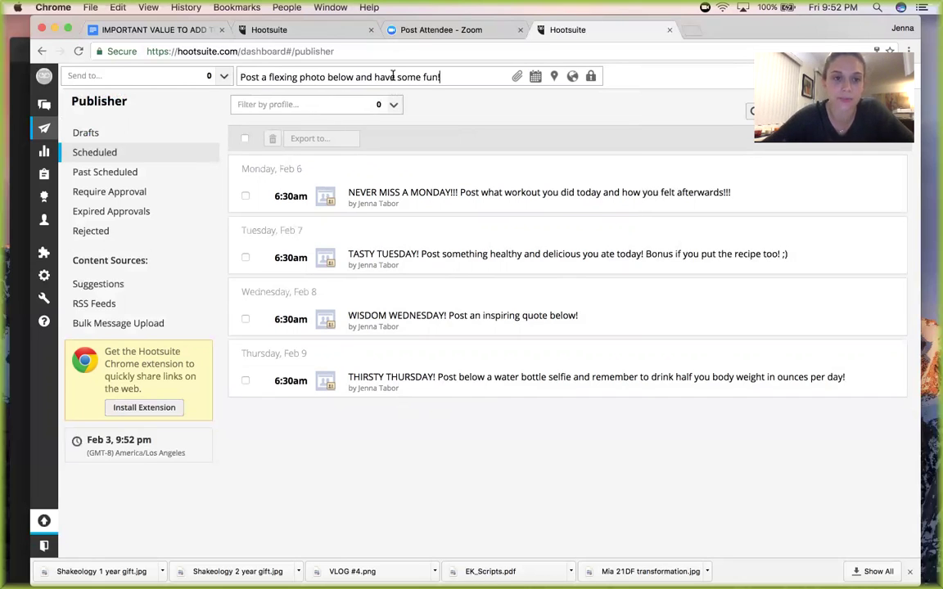
Step: Schedule FLEX FRIDAY to the Fearless Wellness group for Feb 10 at 6:30 AM
click(535, 77)
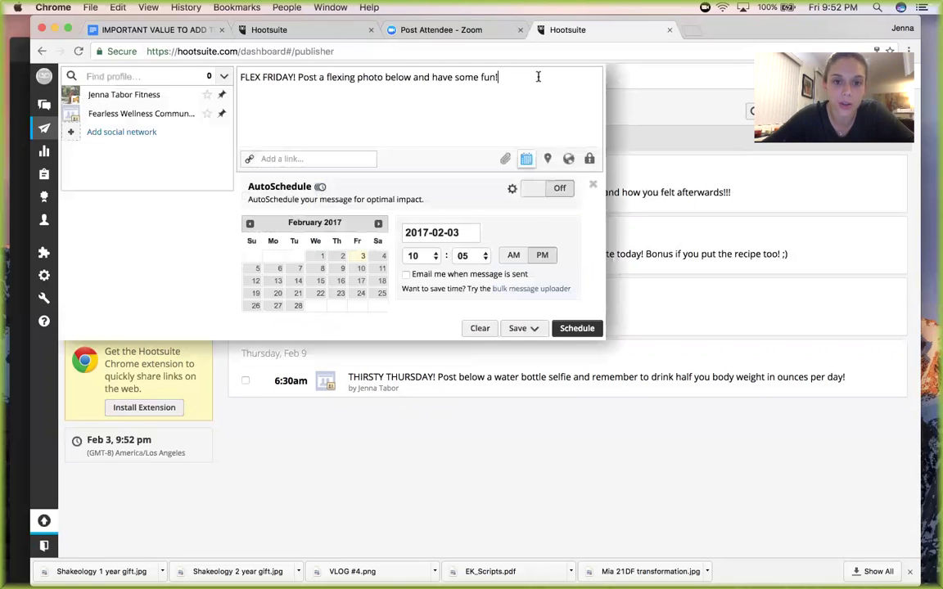
click(361, 268)
click(434, 256)
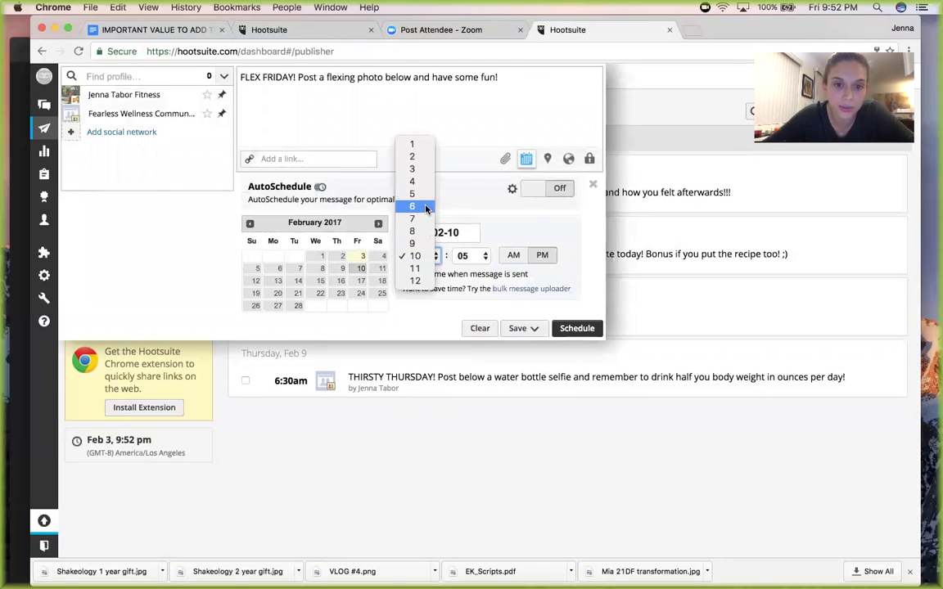
click(425, 206)
click(479, 256)
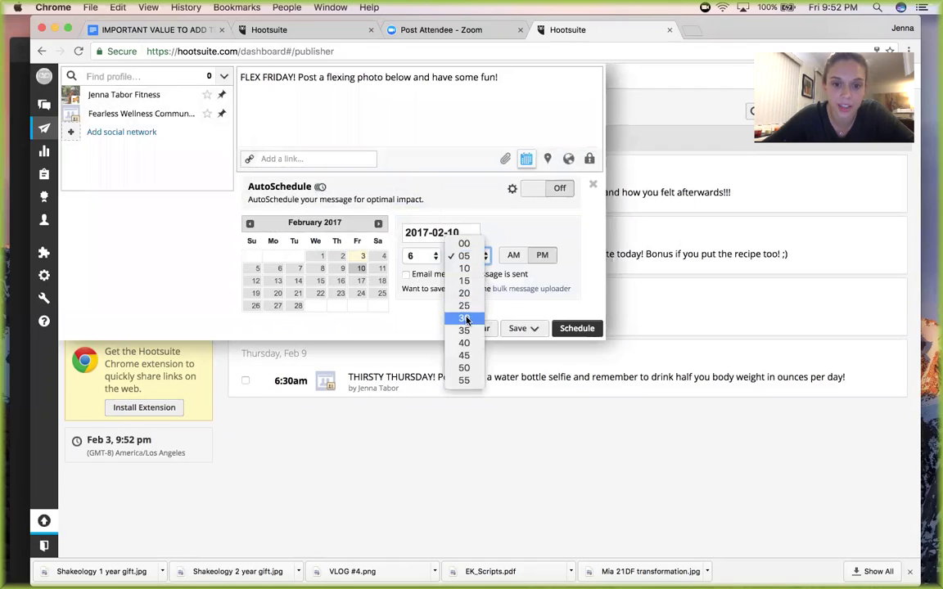
click(514, 257)
text(30)
click(155, 114)
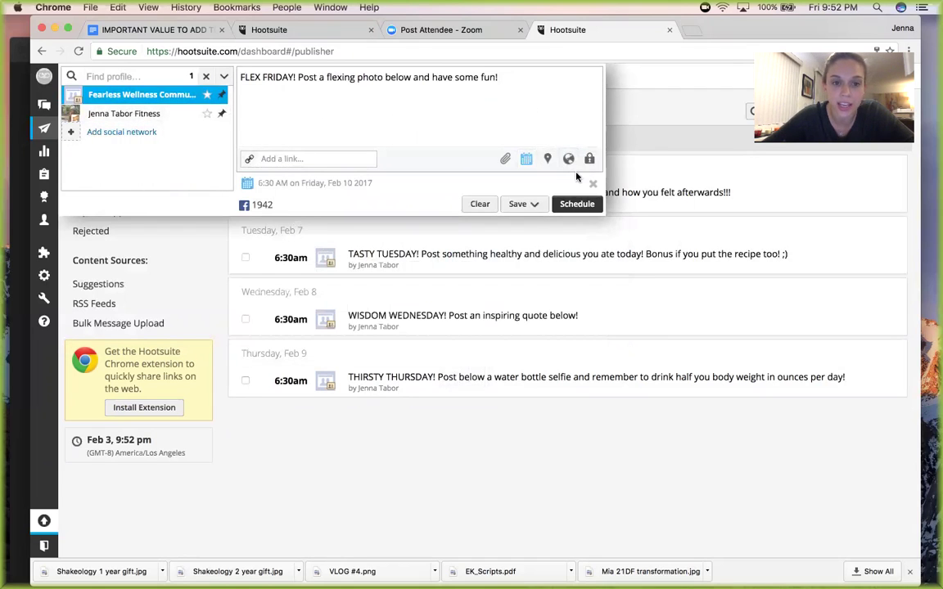
click(578, 204)
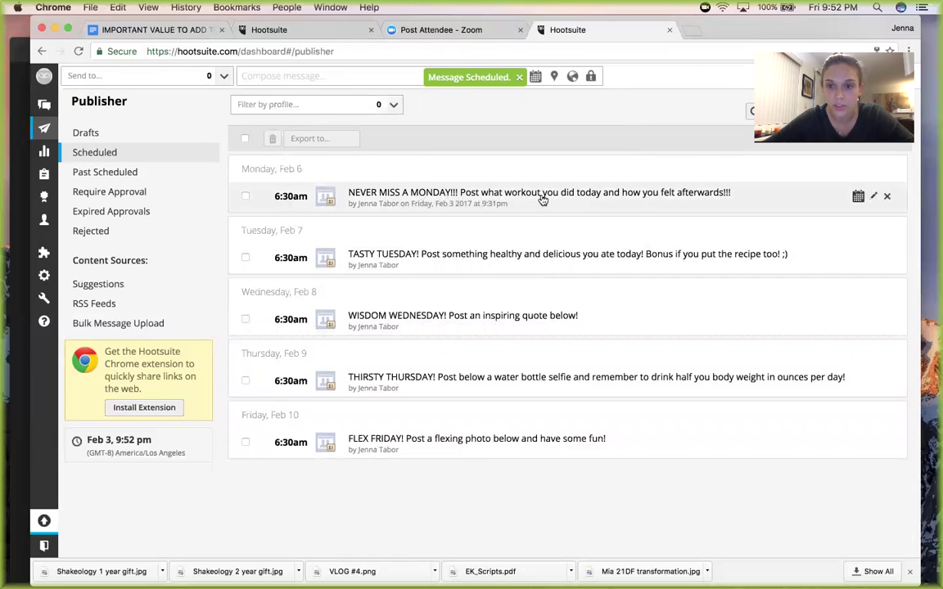
click(874, 197)
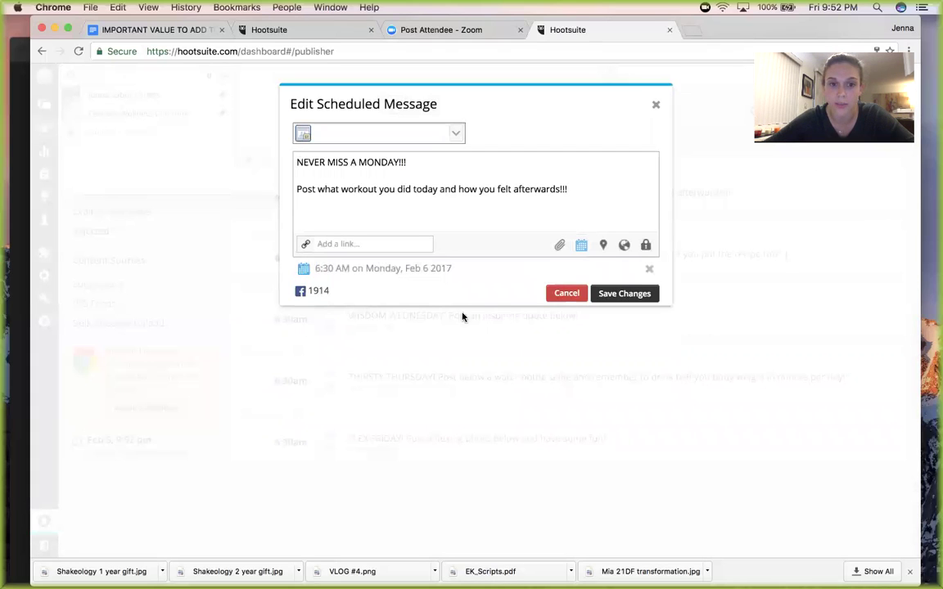
click(620, 296)
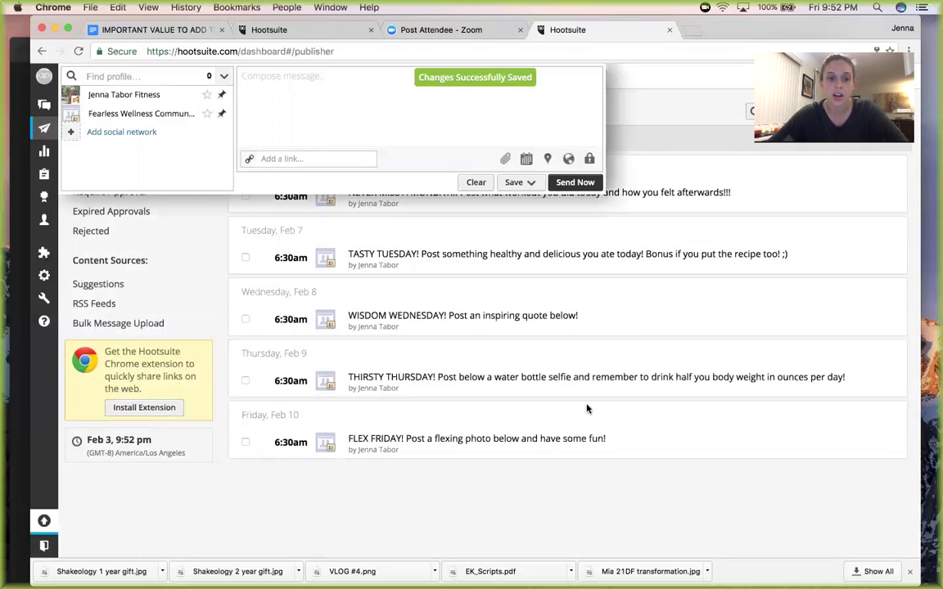
click(539, 512)
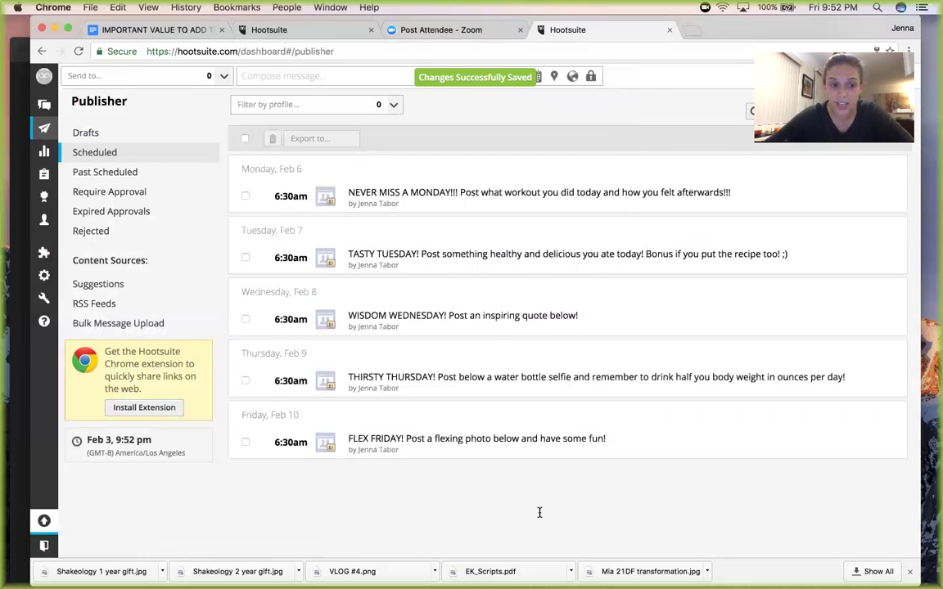